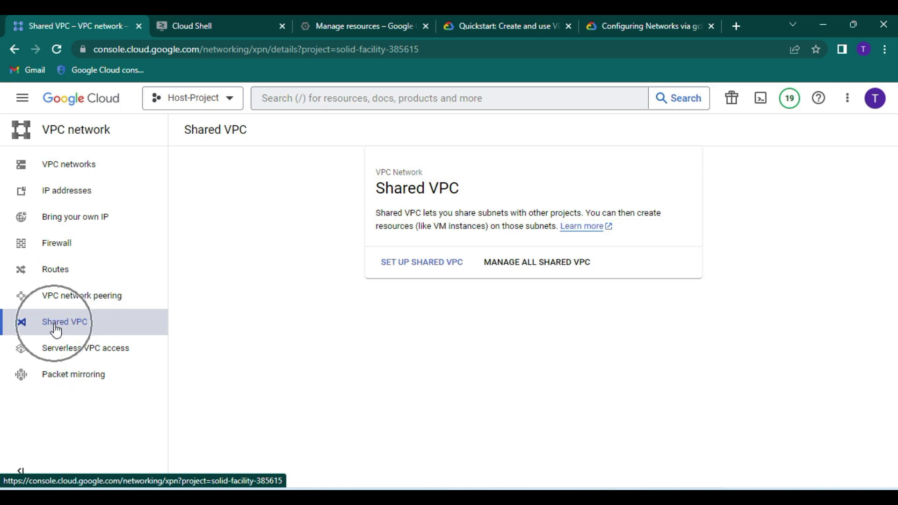
pyautogui.click(101, 139)
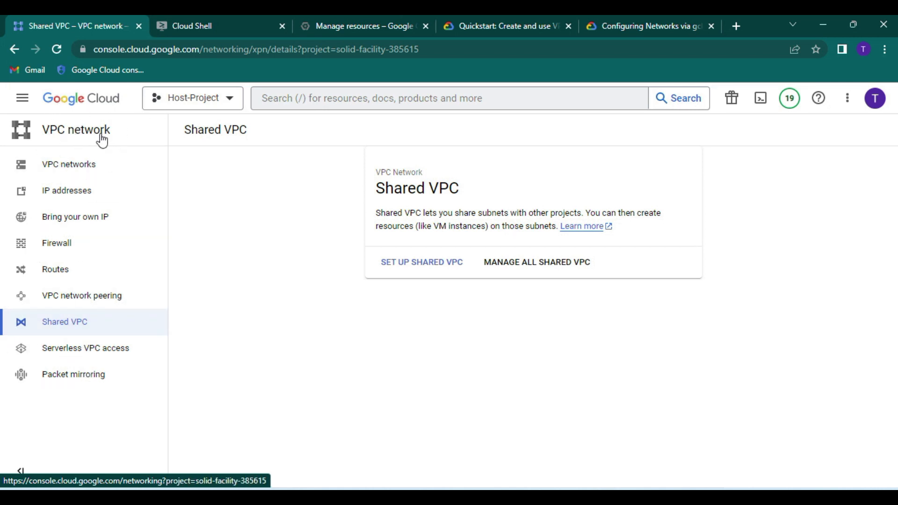
pyautogui.click(91, 171)
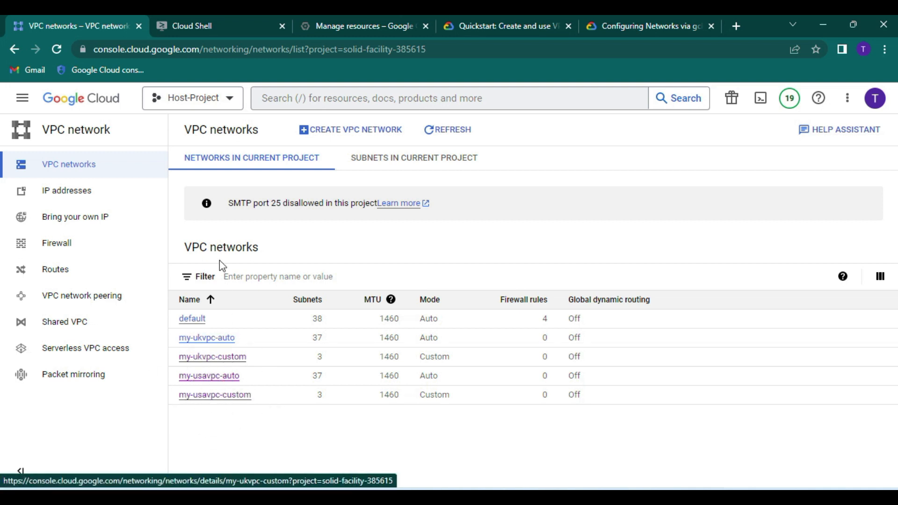
pyautogui.click(199, 103)
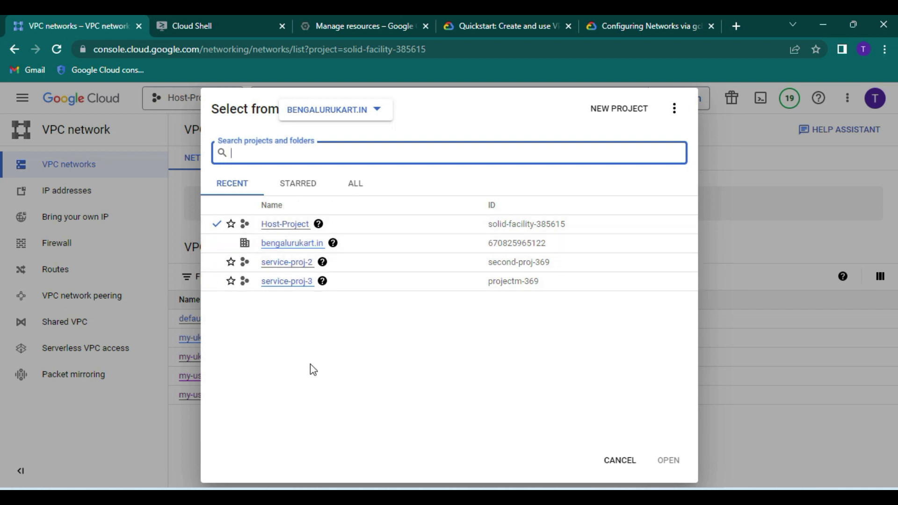
pyautogui.click(291, 230)
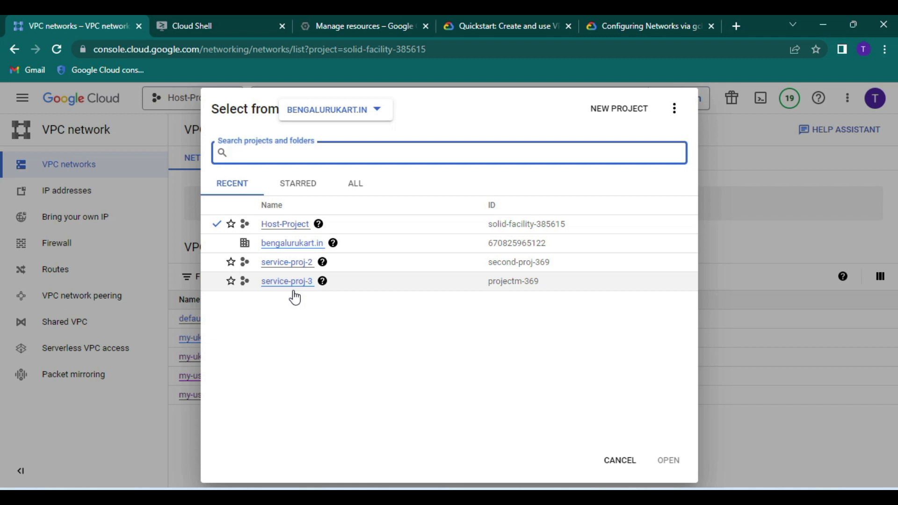
pyautogui.click(619, 464)
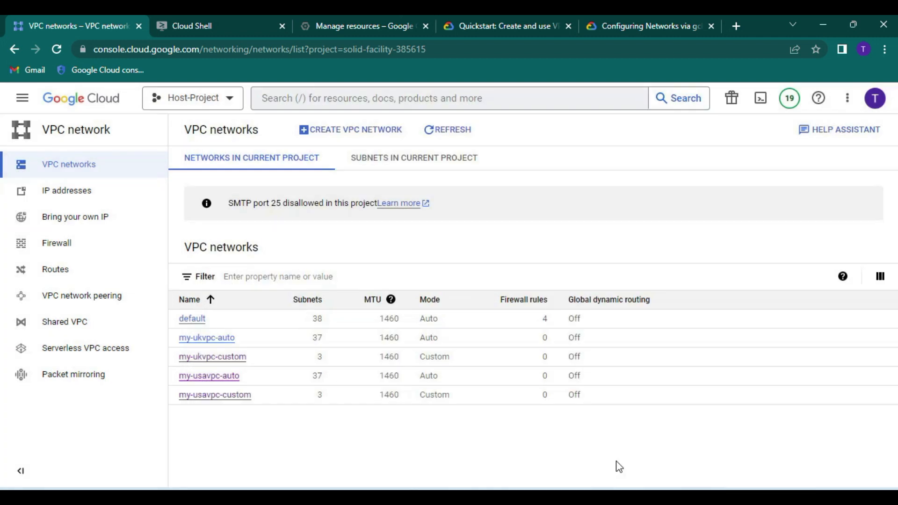
pyautogui.click(75, 332)
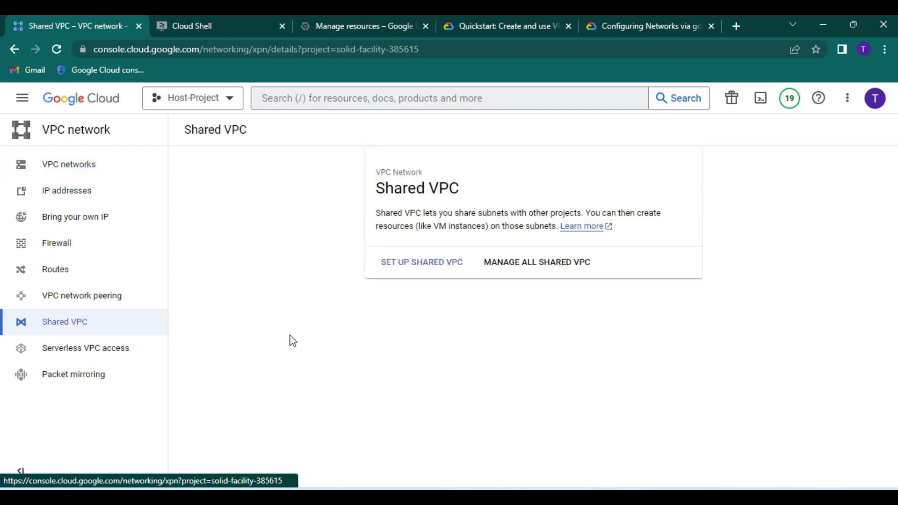
# Try to set up Shared VPC with Host-Project as host; it fails on a missing permission.
pyautogui.click(424, 272)
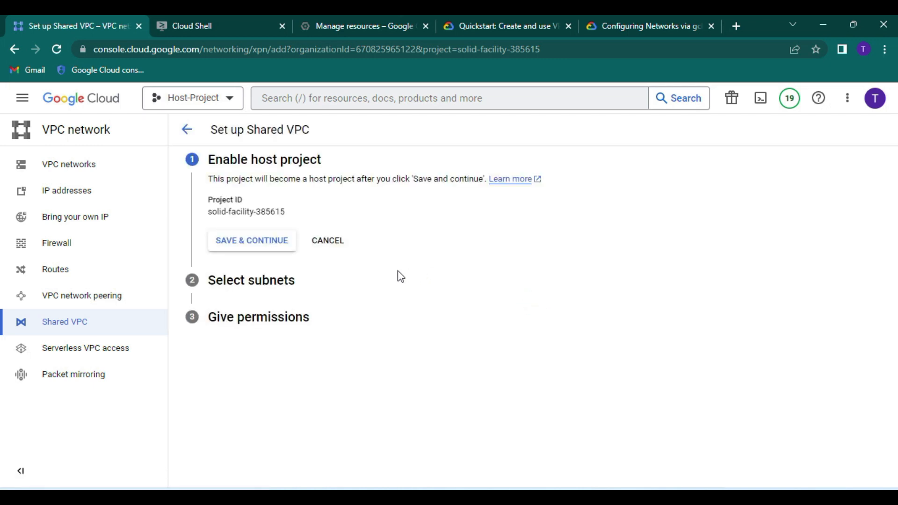
pyautogui.click(266, 245)
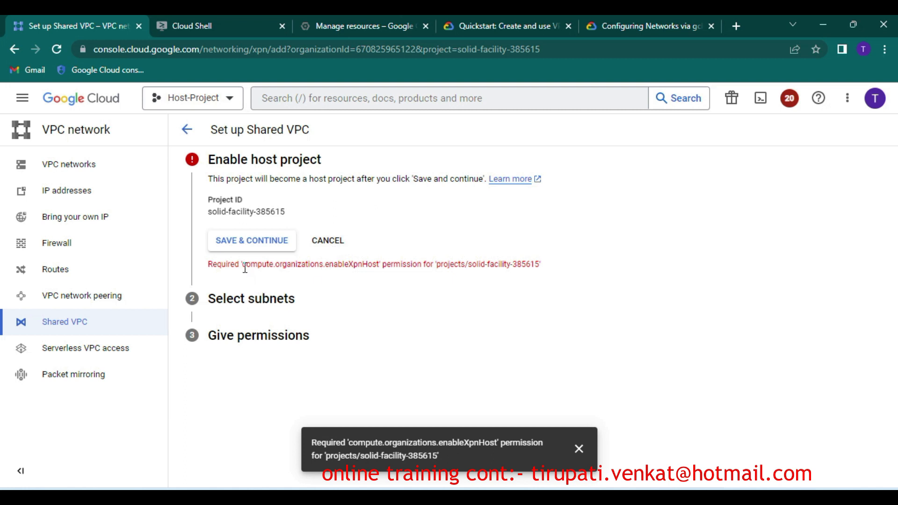
pyautogui.moveTo(243, 267); pyautogui.dragTo(381, 266)
pyautogui.hotkey('ctrl', 'c')
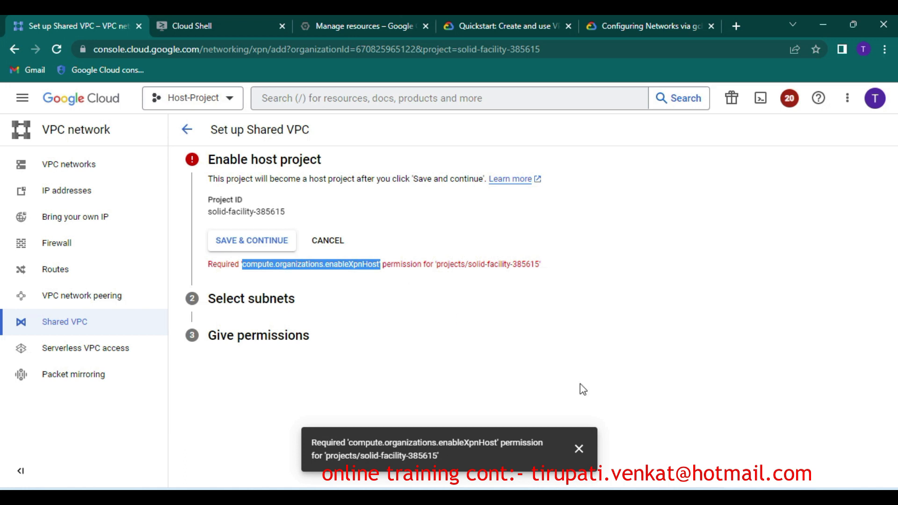
pyautogui.click(829, 475)
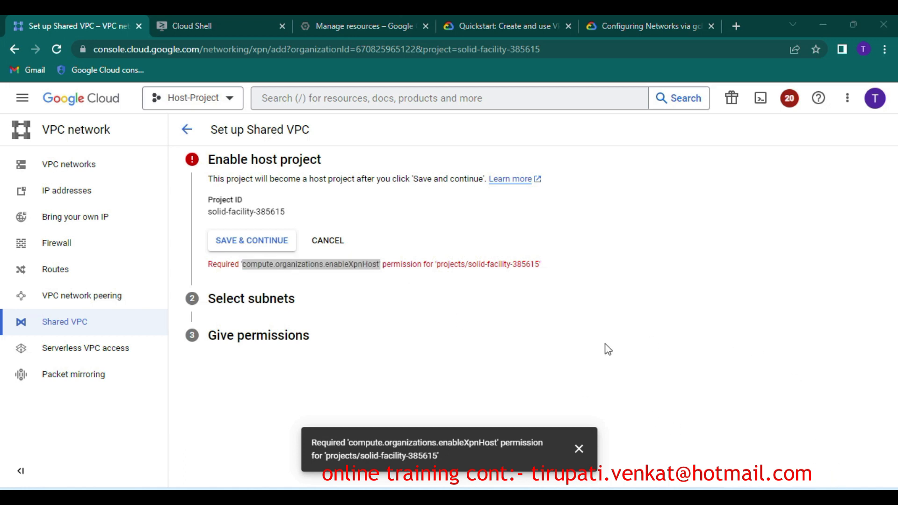
# Copy the missing permission compute.organizations.enableXpnHost and switch to Host-Project's IAM permissions.
pyautogui.click(360, 268)
pyautogui.rightClick(360, 268)
pyautogui.click(370, 280)
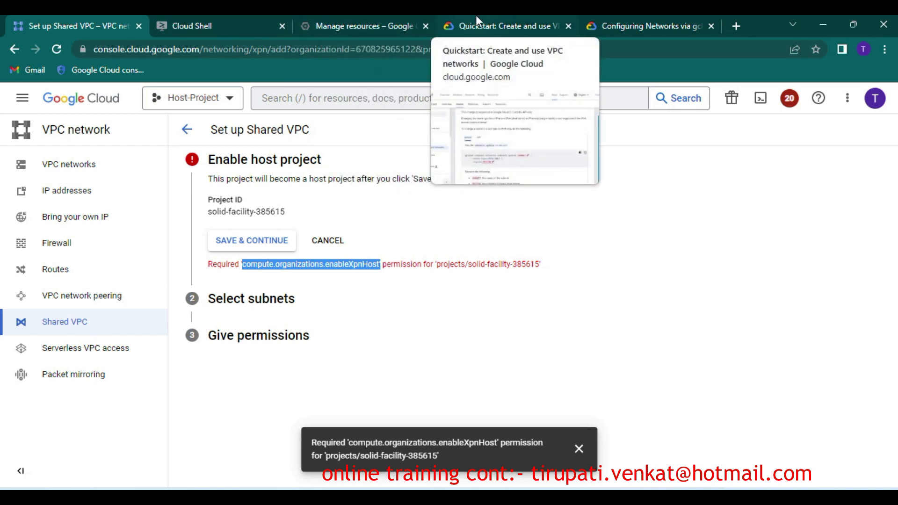
pyautogui.click(736, 26)
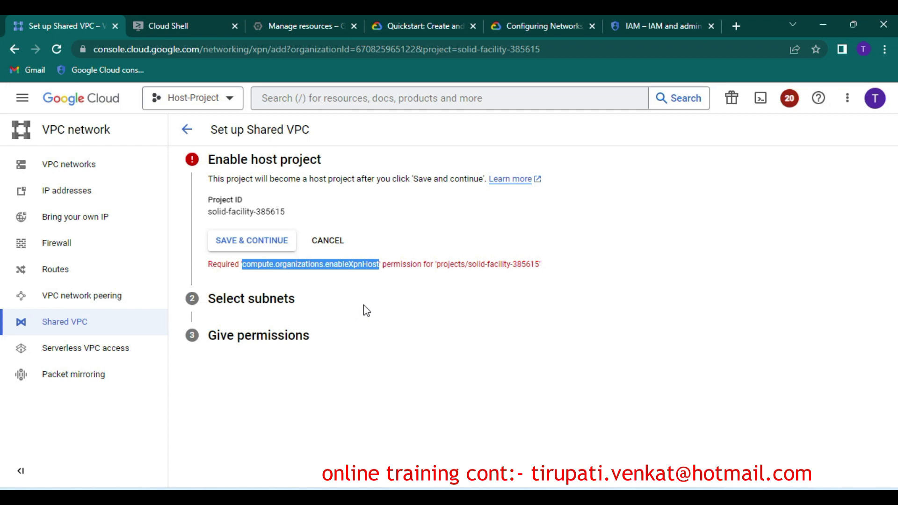
pyautogui.click(635, 19)
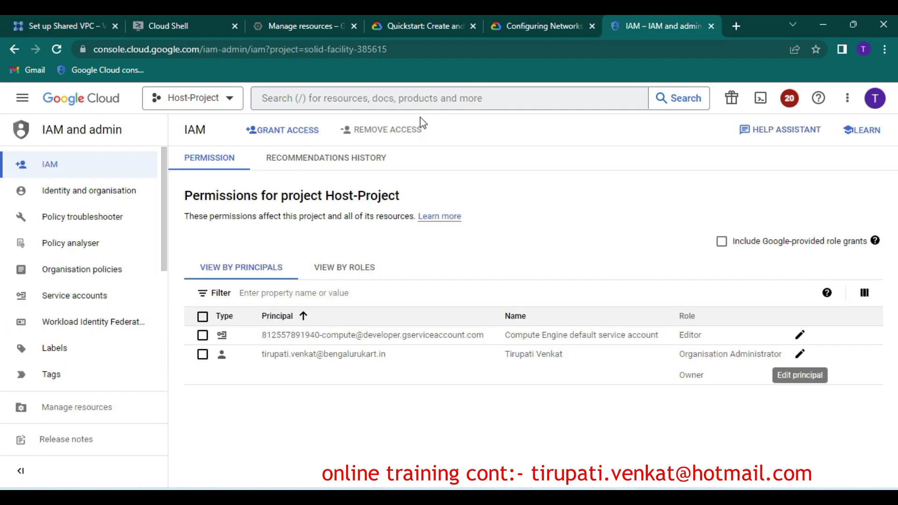
# Filter the Host-Project roles list by compute.organizations.enableXpnHost.
pyautogui.scroll(-3, 123, 294)
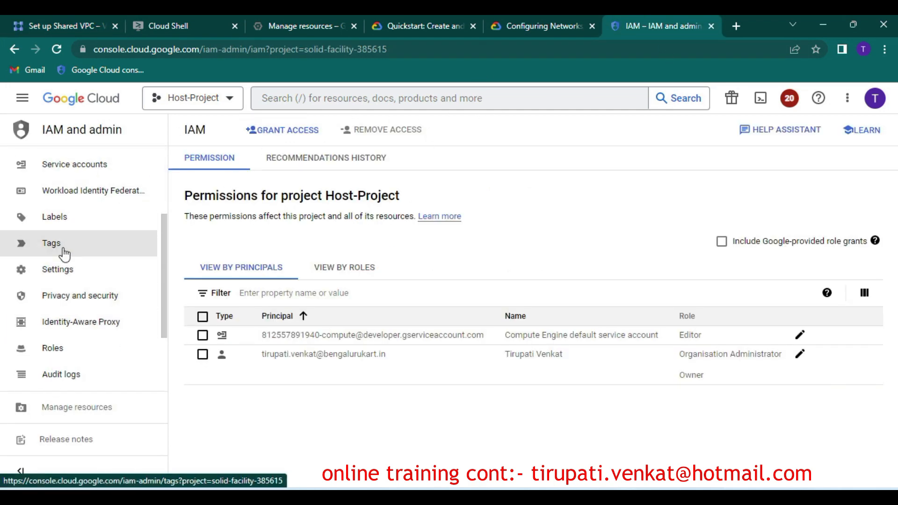
pyautogui.click(85, 360)
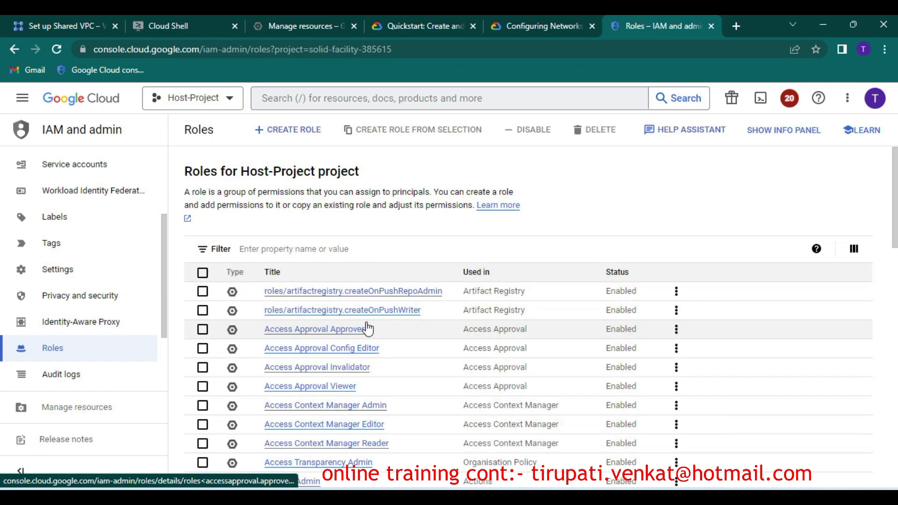
pyautogui.click(316, 249)
pyautogui.hotkey('ctrl', 'v')
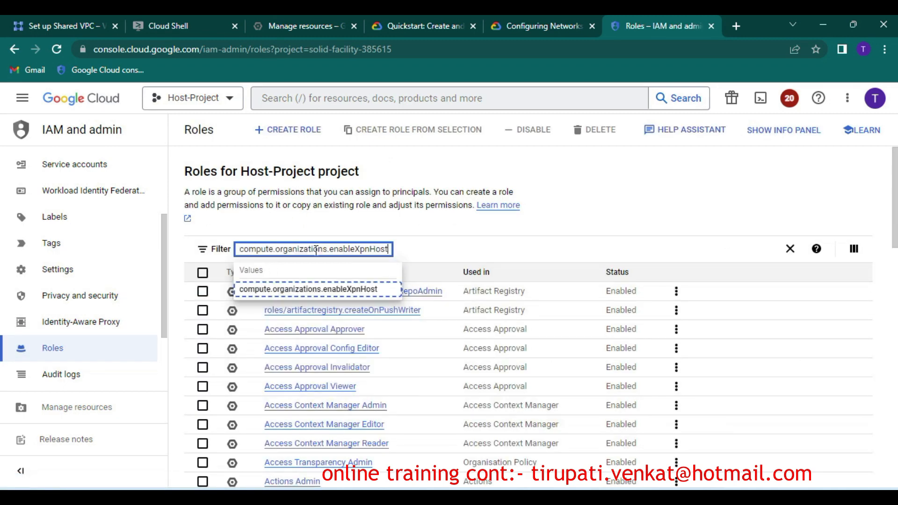
pyautogui.press('Return')
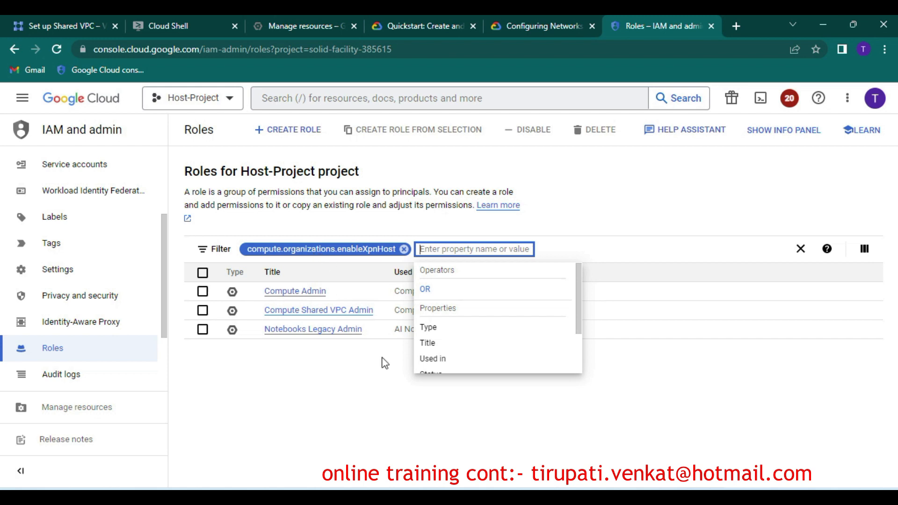
pyautogui.click(377, 395)
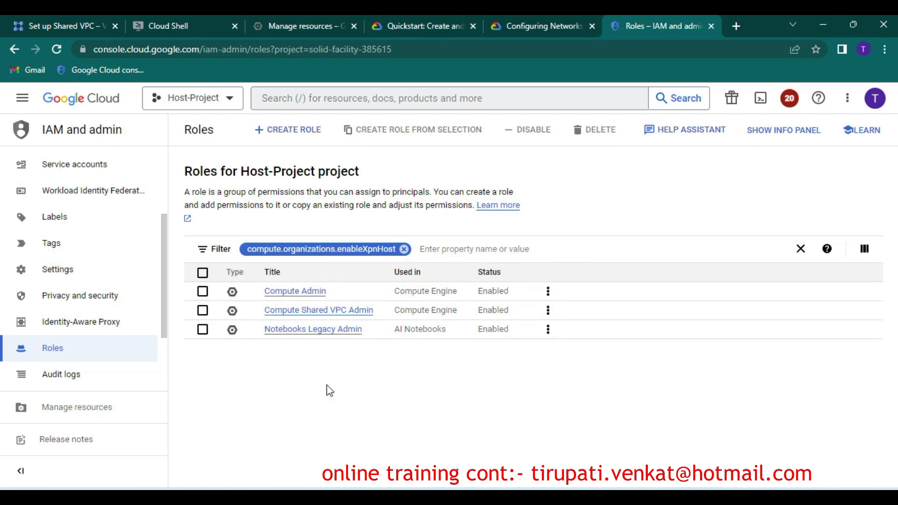
# Copy the Compute Shared VPC Admin role title from the filtered results.
pyautogui.click(343, 312)
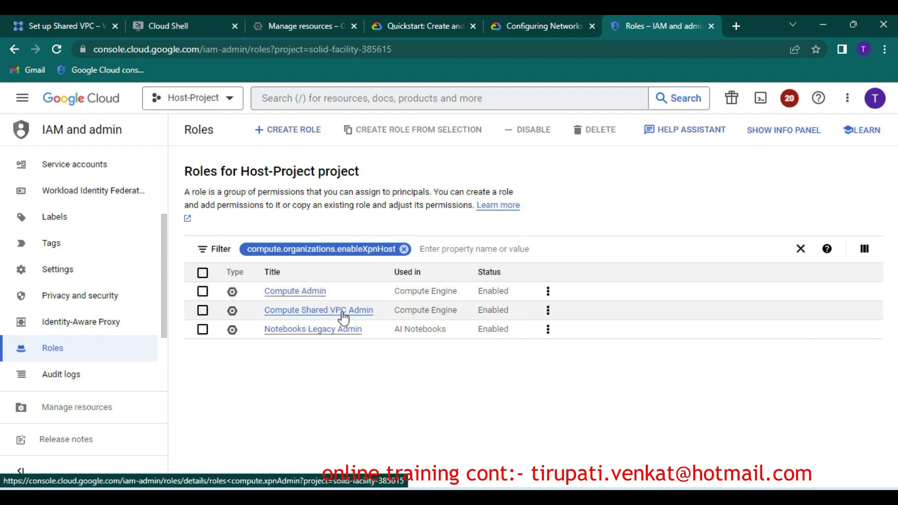
pyautogui.click(346, 338)
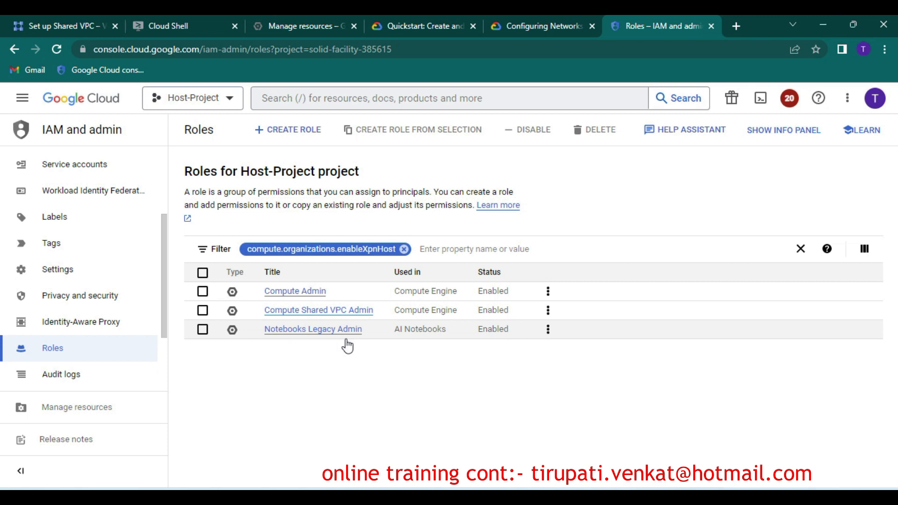
pyautogui.moveTo(380, 313); pyautogui.dragTo(269, 321)
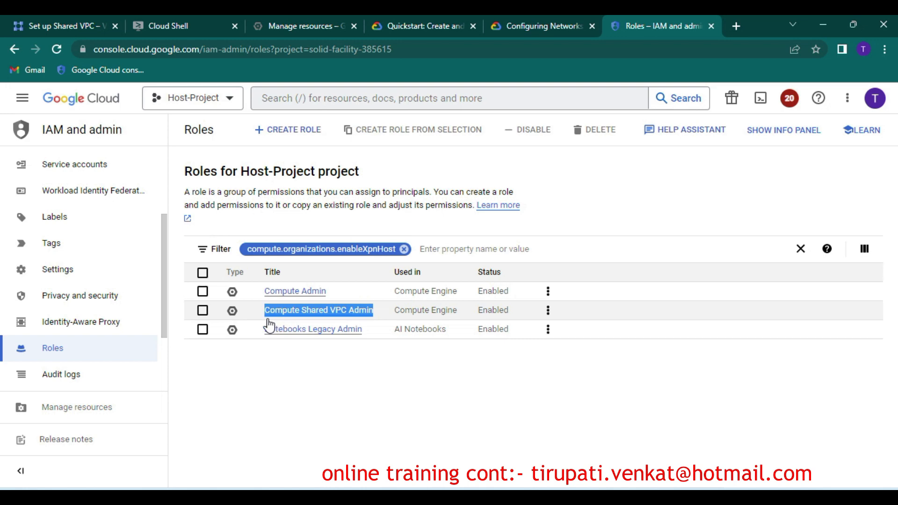
pyautogui.hotkey('ctrl', 'c')
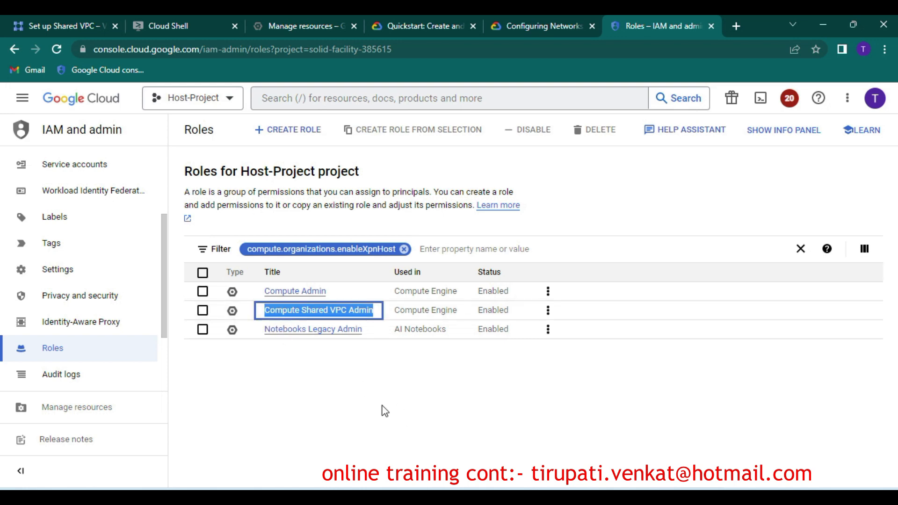
pyautogui.click(196, 113)
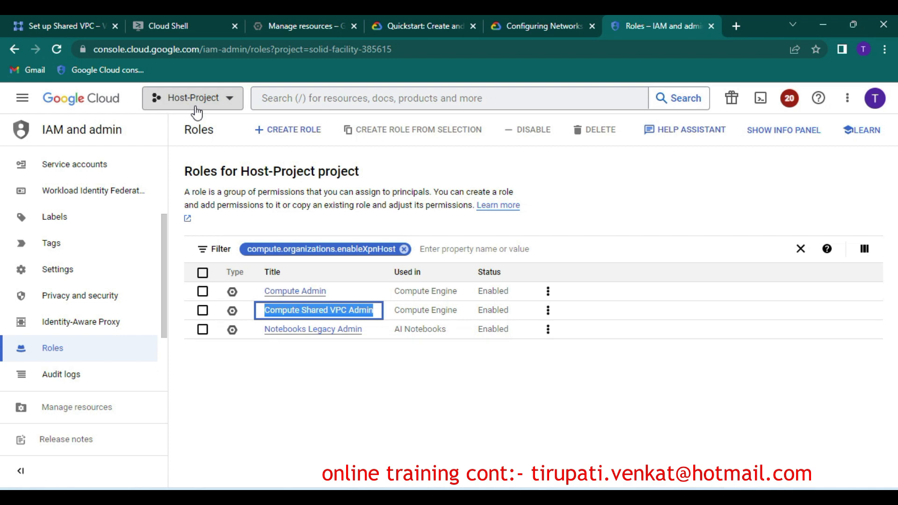
# Switch to the bengalurukart.in organisation and view its IAM permissions.
pyautogui.click(195, 104)
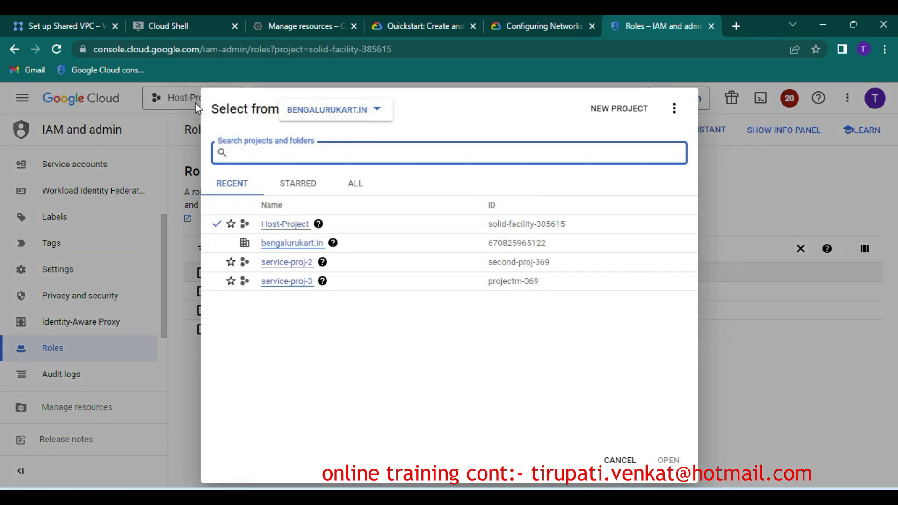
pyautogui.click(297, 243)
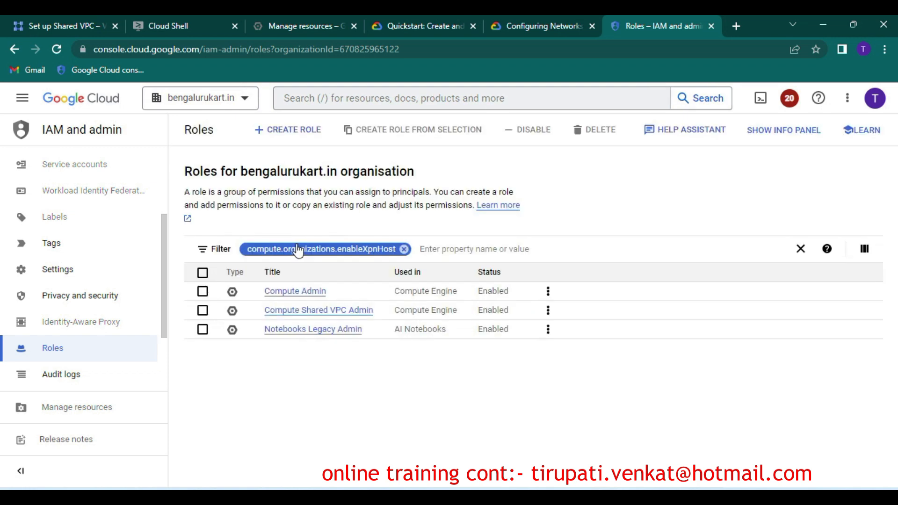
pyautogui.scroll(2, 141, 262)
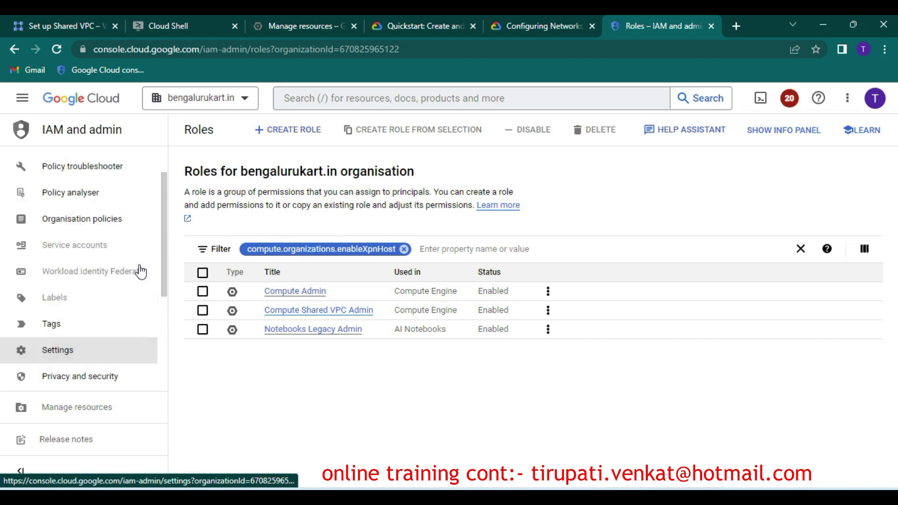
pyautogui.scroll(2, 140, 271)
pyautogui.click(61, 174)
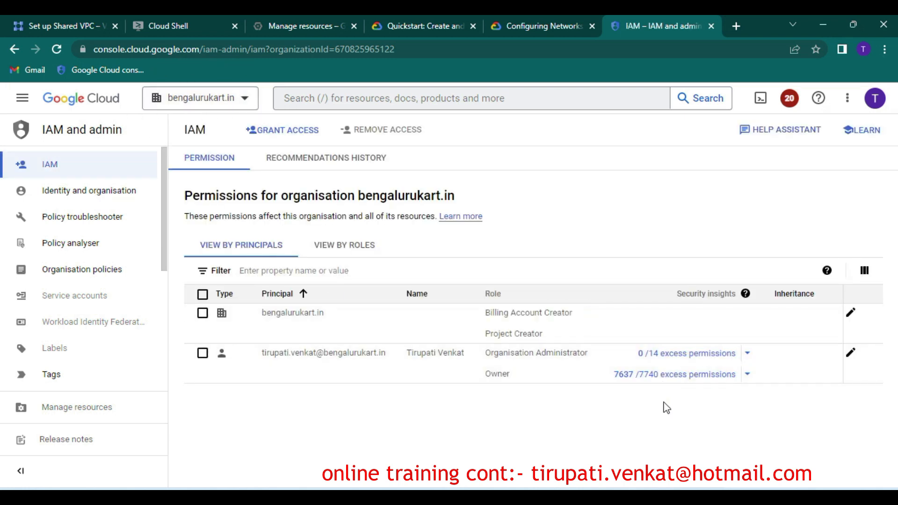
# Add Compute Shared VPC Admin to the organisation admin's roles and save.
pyautogui.click(851, 354)
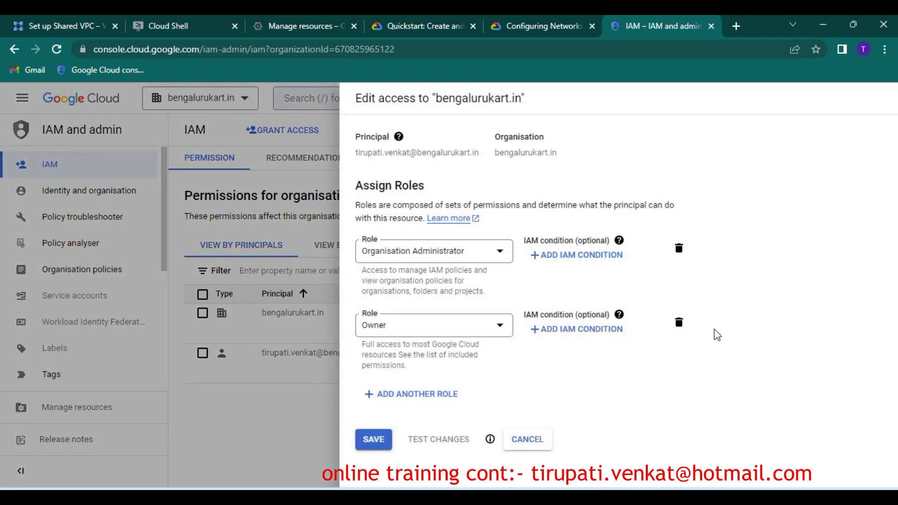
pyautogui.click(436, 394)
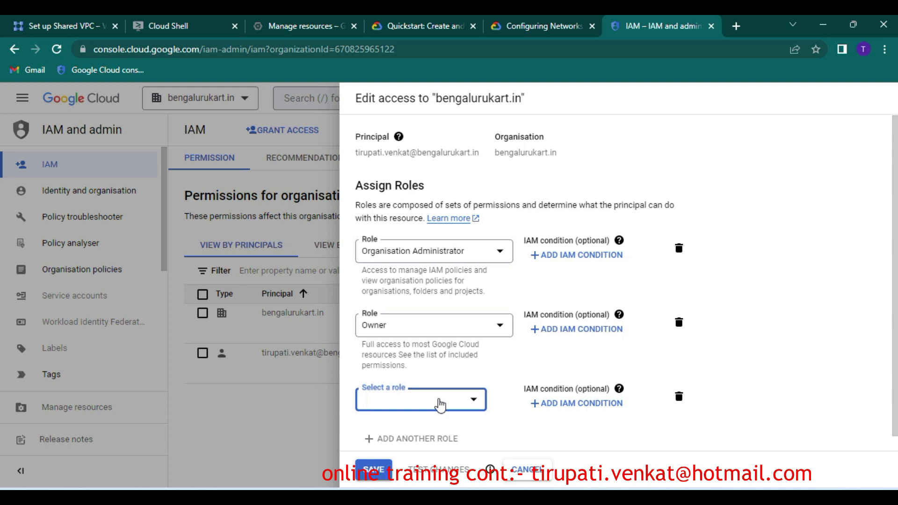
pyautogui.click(438, 403)
pyautogui.hotkey('ctrl', 'v')
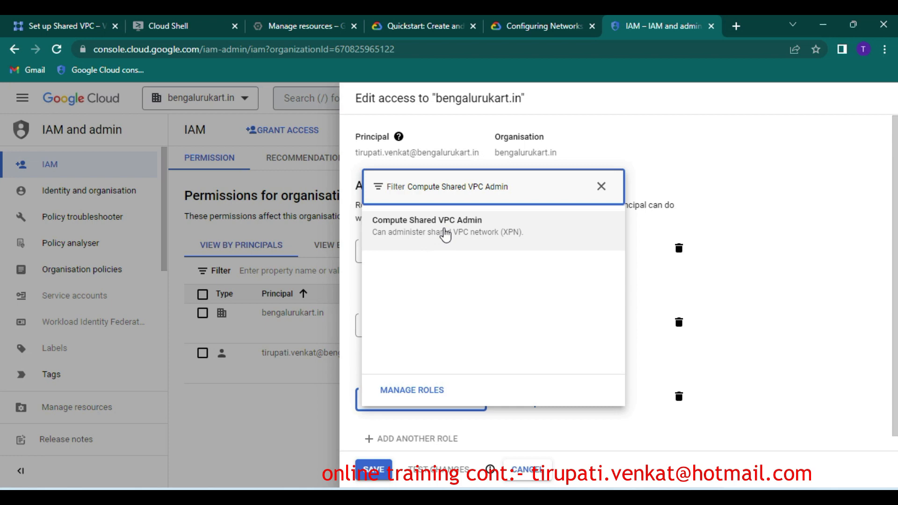
pyautogui.click(446, 235)
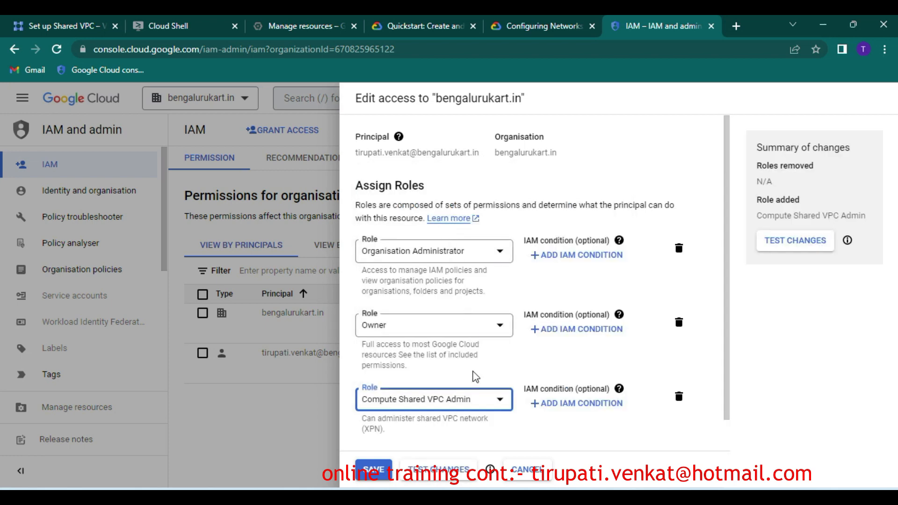
pyautogui.click(374, 469)
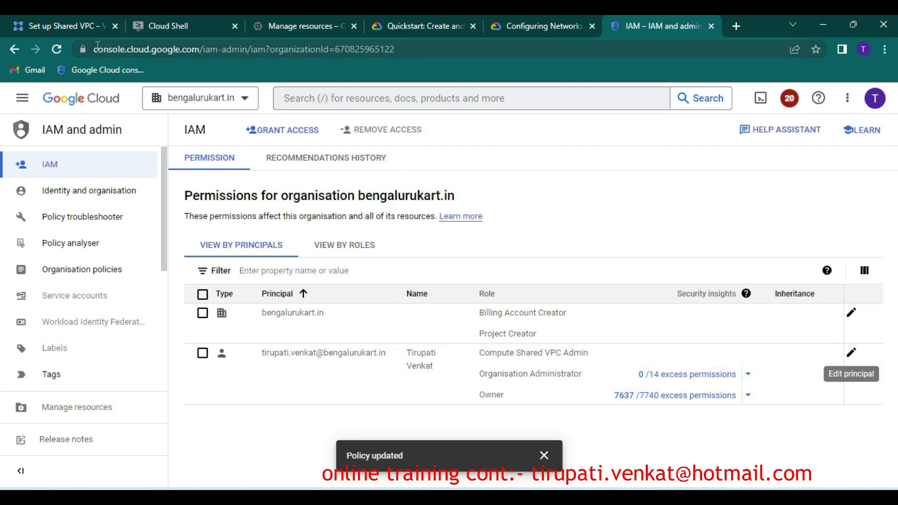
# Return to the Shared VPC setup and enable Host-Project as the Shared VPC host.
pyautogui.click(69, 24)
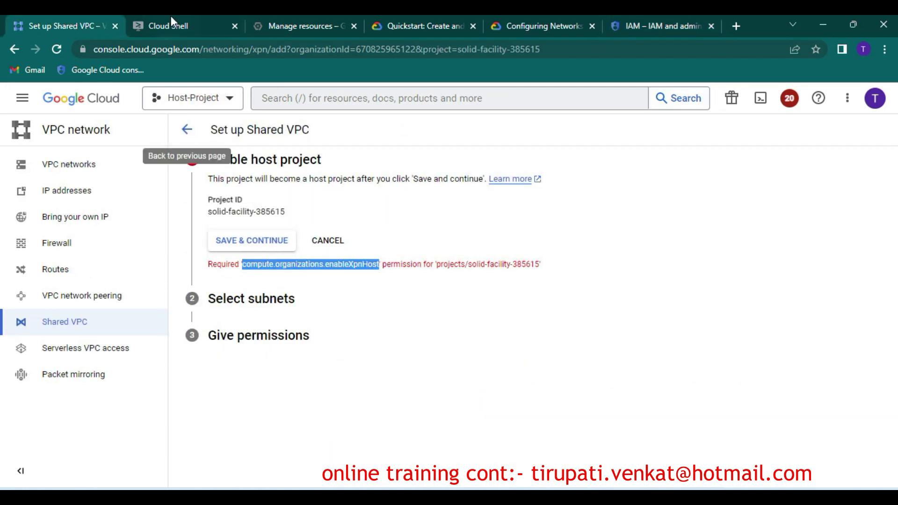
pyautogui.click(285, 16)
pyautogui.click(69, 16)
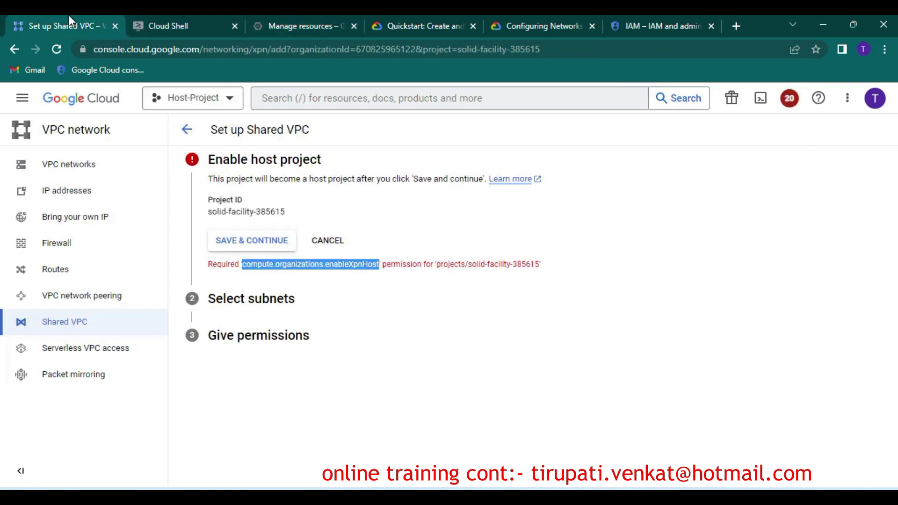
pyautogui.click(374, 347)
pyautogui.click(260, 249)
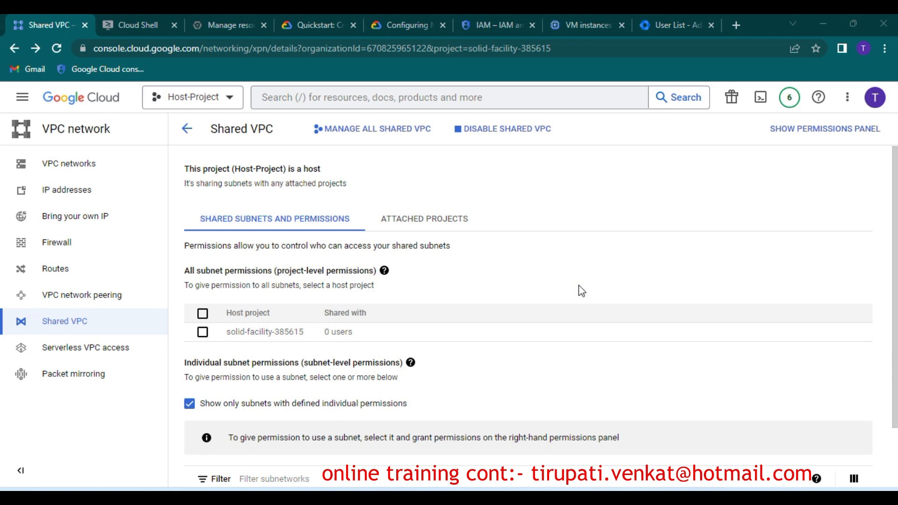
# Review the host's attached projects and shared subnets, confirming no projects are attached yet.
pyautogui.click(412, 232)
pyautogui.click(305, 218)
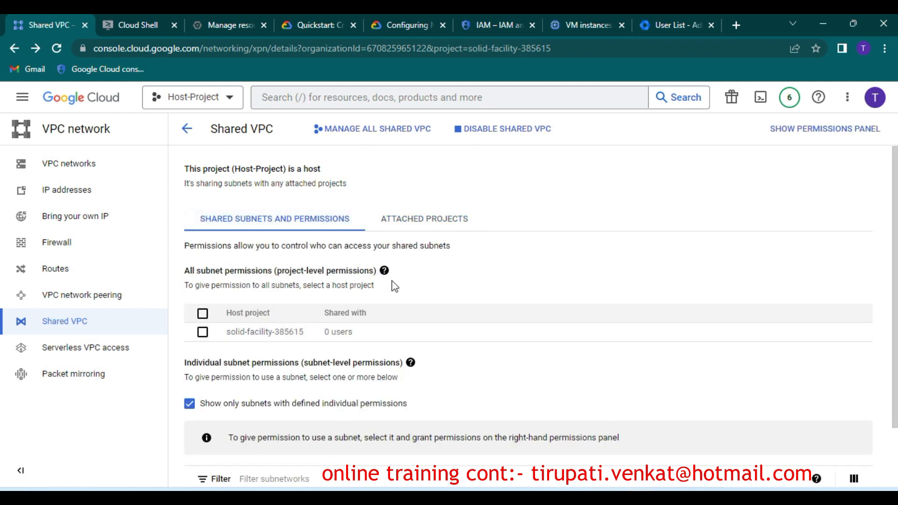
pyautogui.click(419, 229)
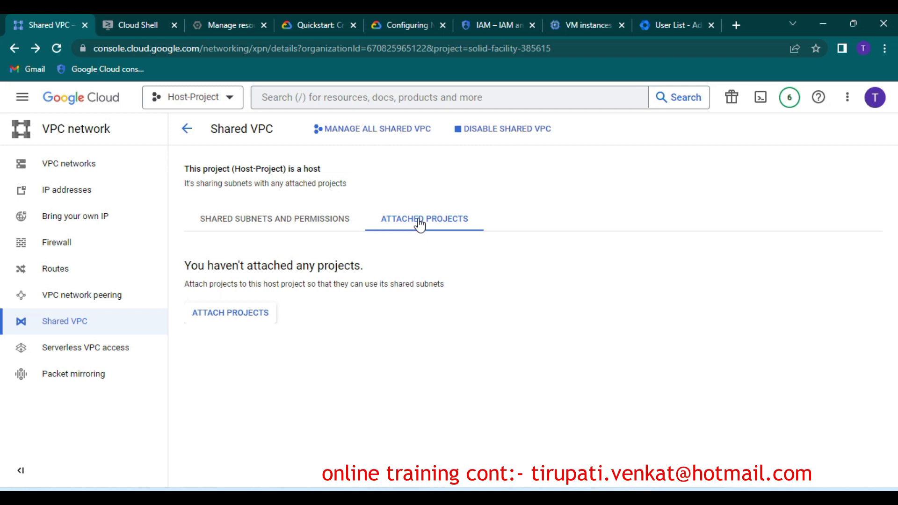
pyautogui.click(677, 26)
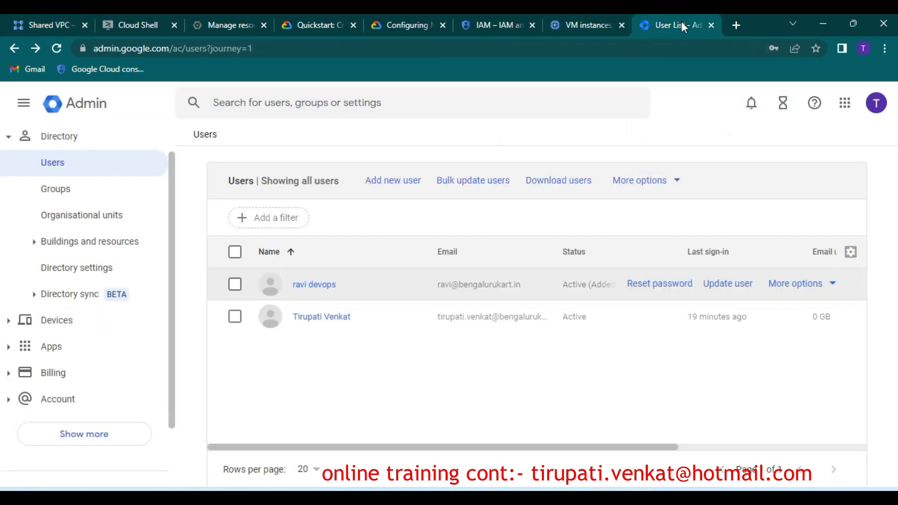
# Open the Cloud console in a new tab, view its project list, then close that tab.
pyautogui.click(736, 25)
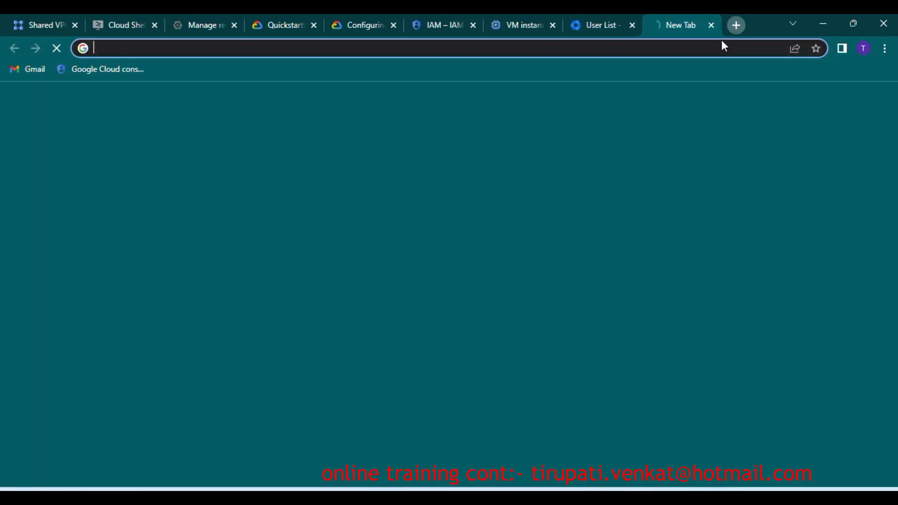
pyautogui.click(392, 358)
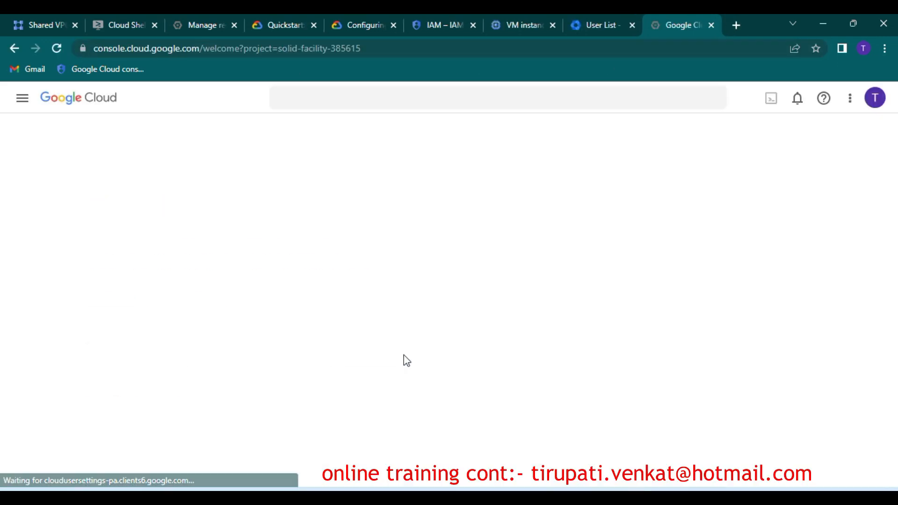
pyautogui.click(212, 96)
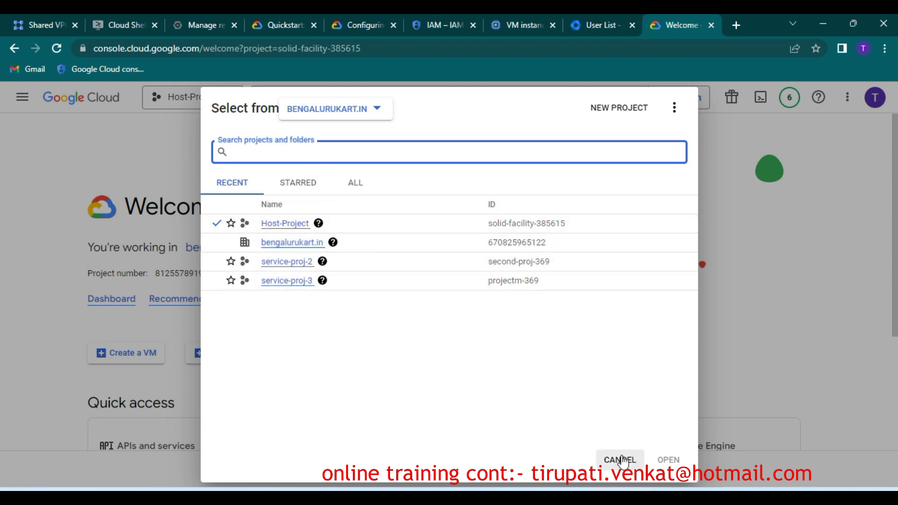
pyautogui.click(710, 25)
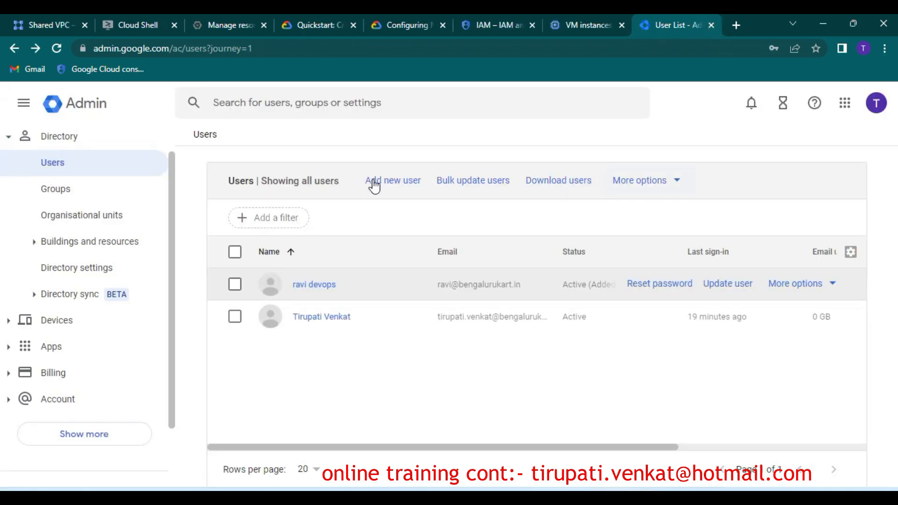
pyautogui.click(50, 20)
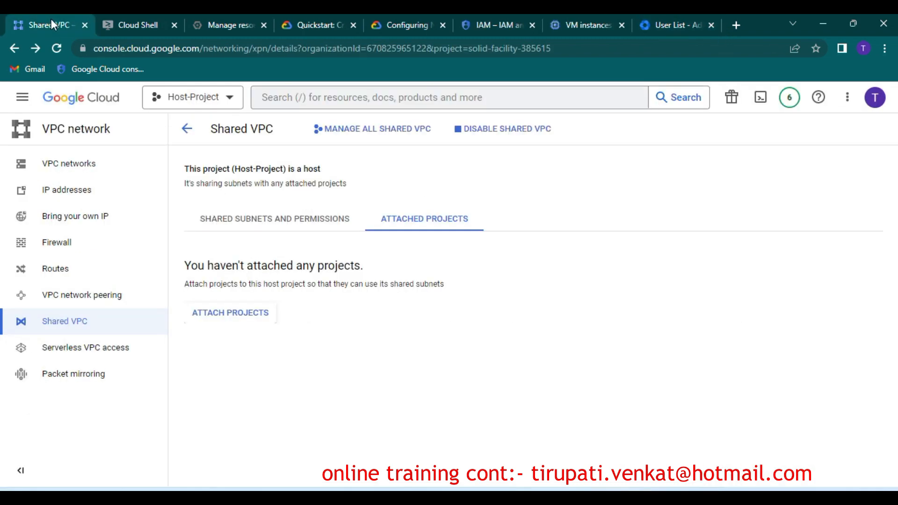
# Start attaching projects to Host-Project and select service-proj-2.
pyautogui.click(255, 318)
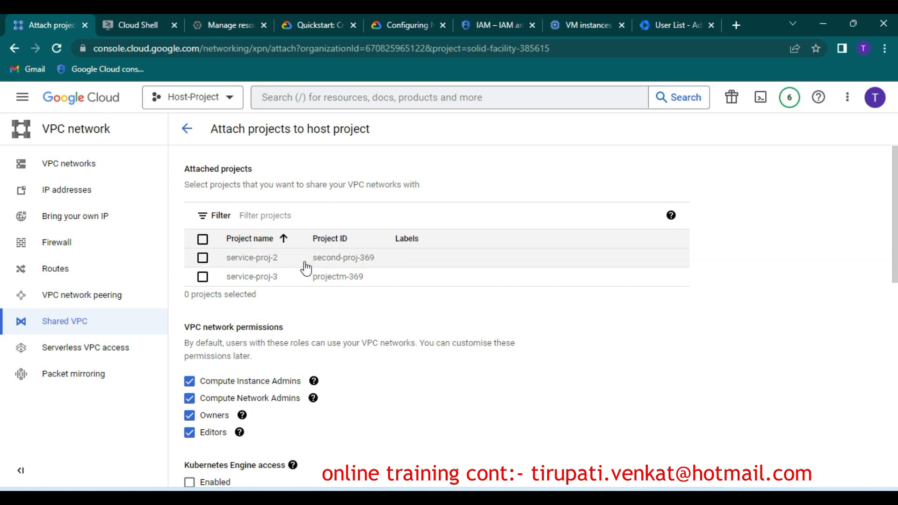
pyautogui.click(202, 258)
pyautogui.scroll(-3, 671, 317)
pyautogui.scroll(-3, 671, 317)
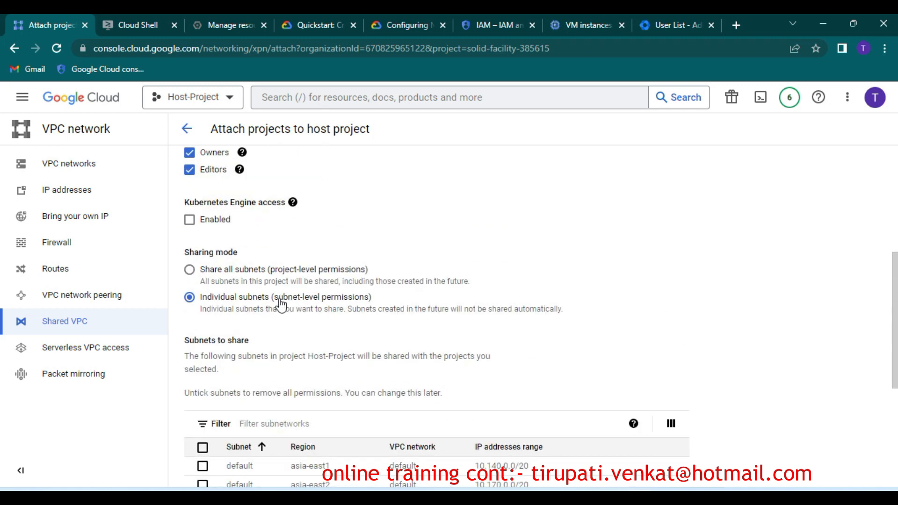
pyautogui.scroll(-3, 382, 354)
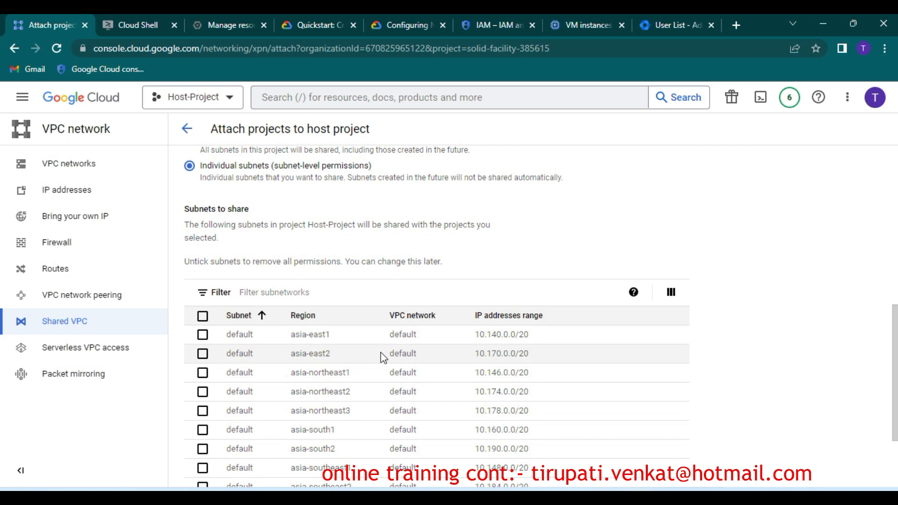
pyautogui.scroll(-3, 382, 354)
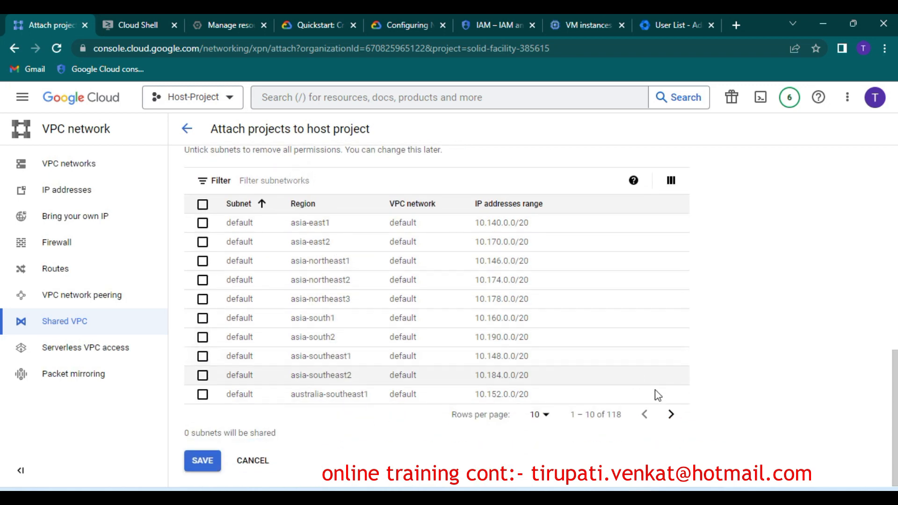
# Page through the subnets to share to the last page of subnet-a through subnet-z.
pyautogui.click(672, 415)
pyautogui.click(672, 415)
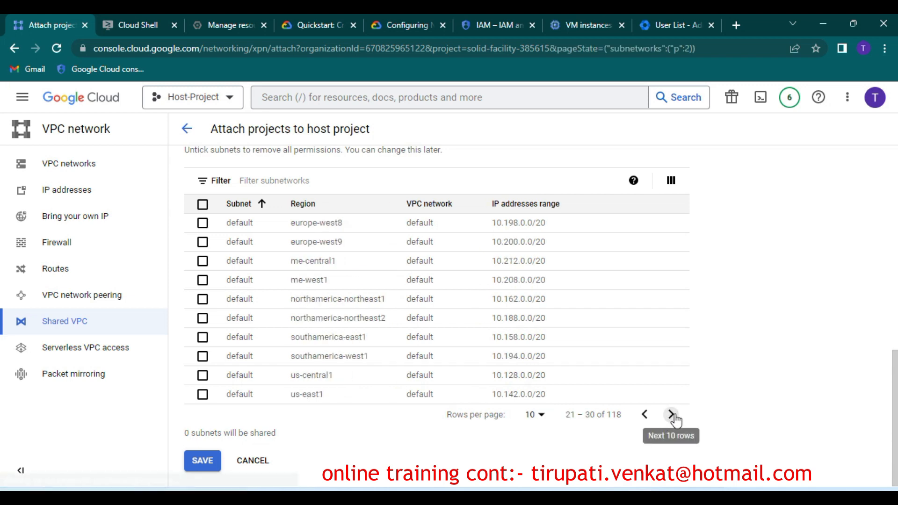
pyautogui.click(672, 415)
pyautogui.click(672, 415)
pyautogui.click(672, 415)
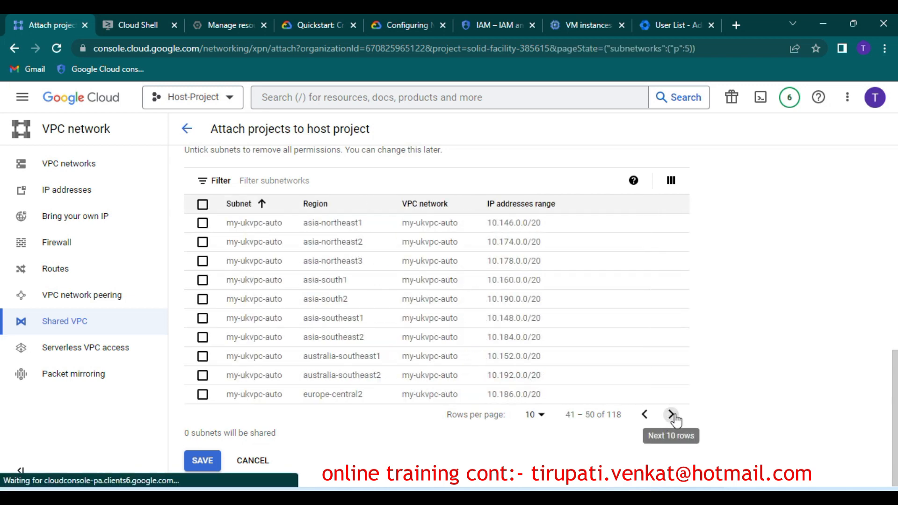
pyautogui.click(672, 415)
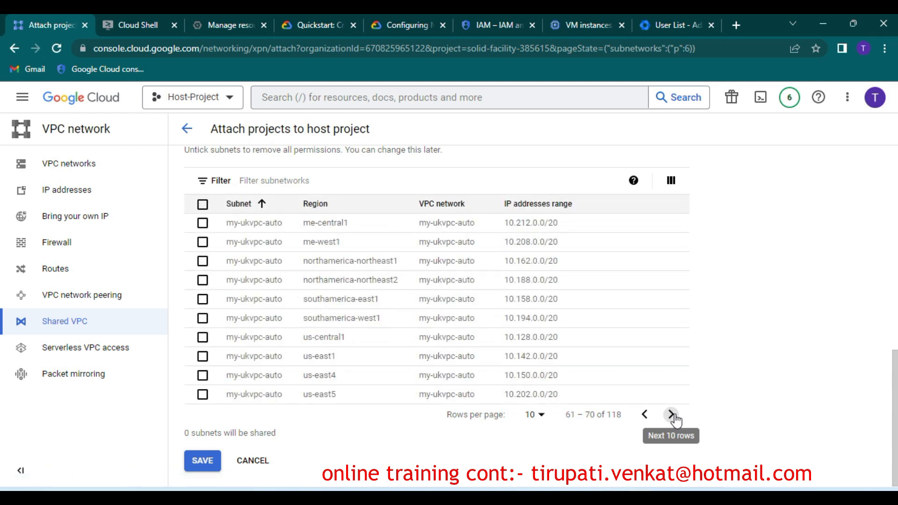
pyautogui.click(672, 415)
pyautogui.click(672, 415)
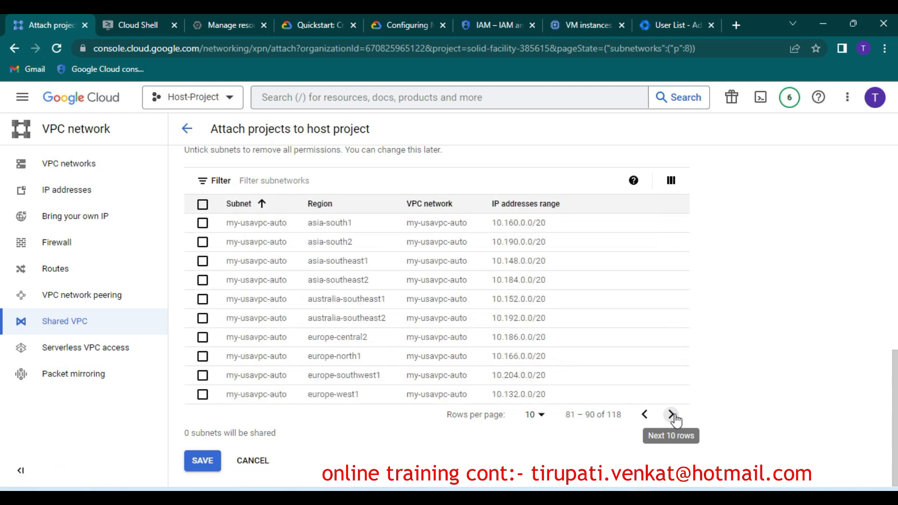
pyautogui.click(671, 415)
pyautogui.click(672, 415)
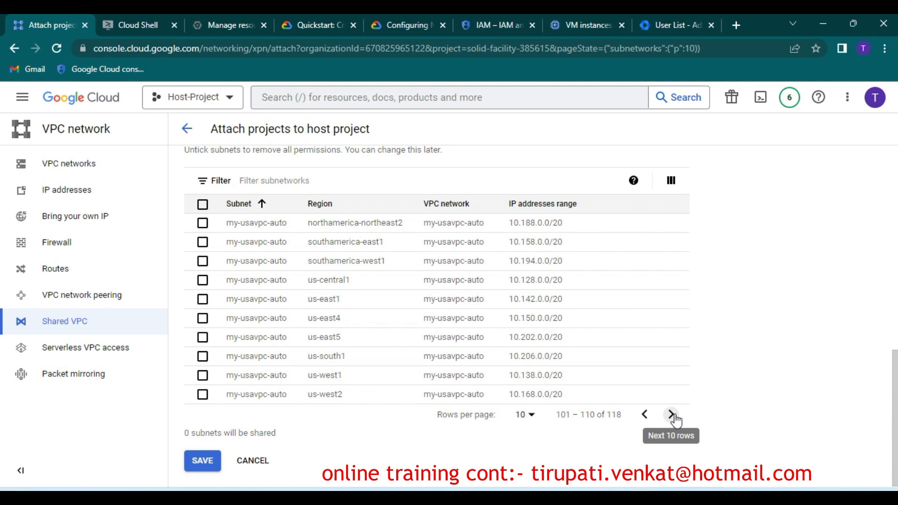
pyautogui.click(671, 415)
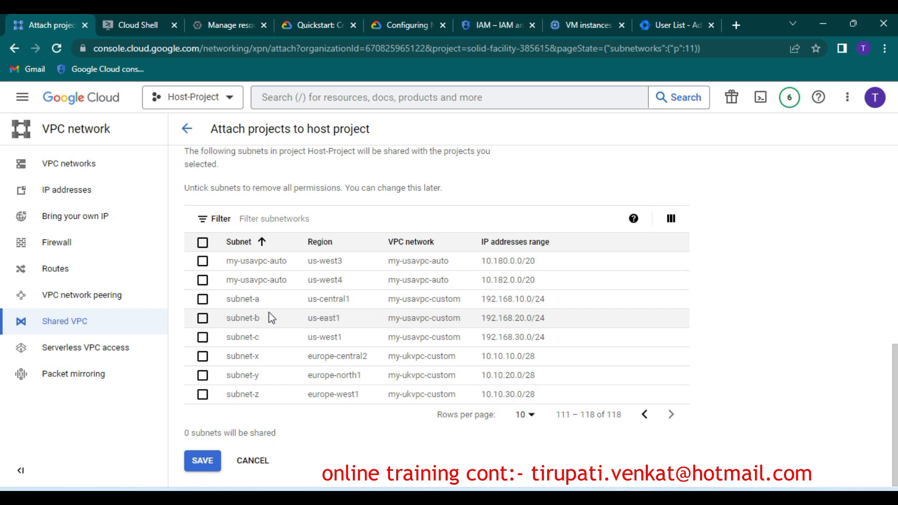
pyautogui.click(269, 339)
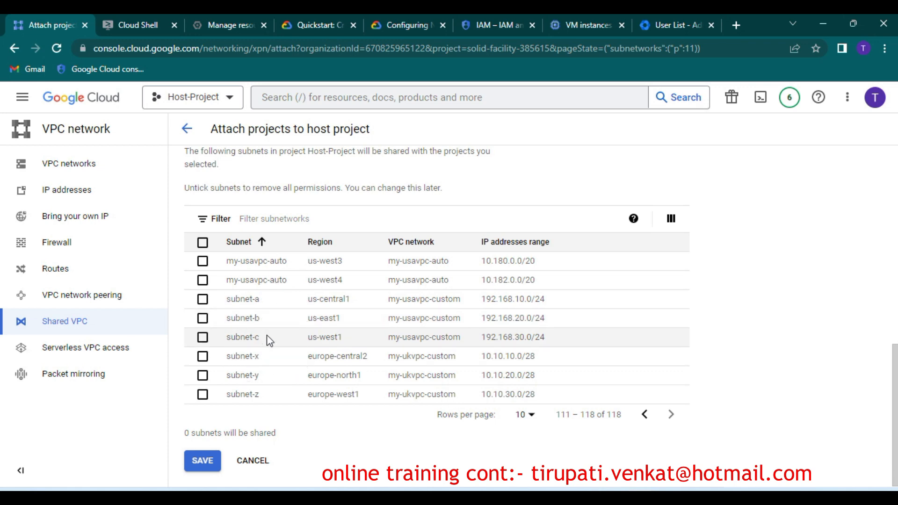
pyautogui.click(265, 317)
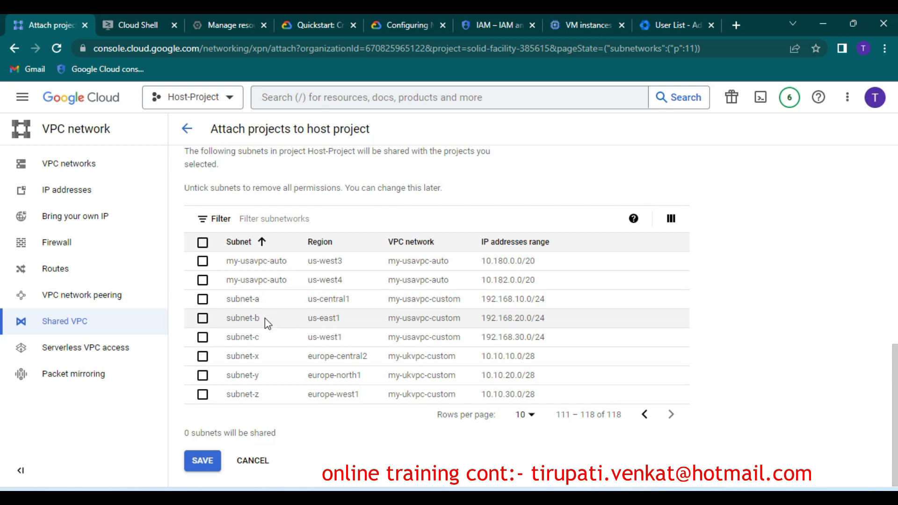
# Share subnet-a and subnet-c with service-proj-2 and save the attachment.
pyautogui.click(203, 300)
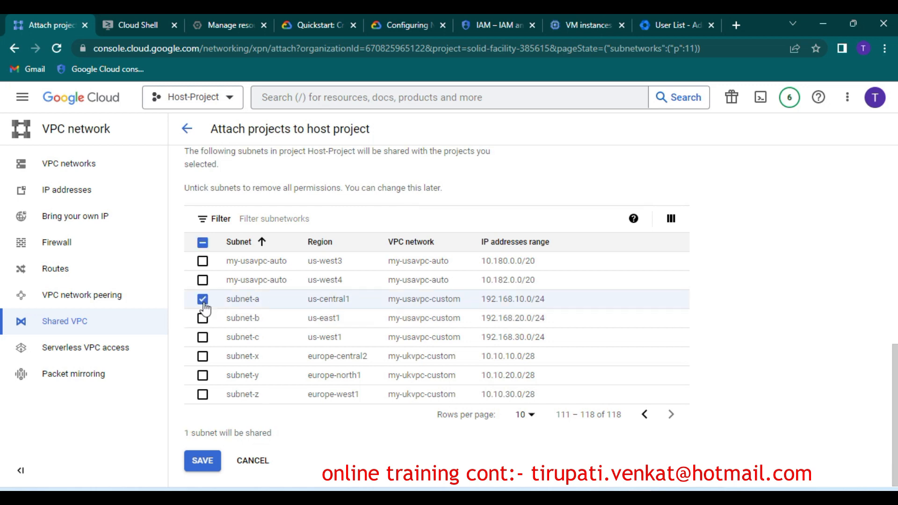
pyautogui.click(203, 339)
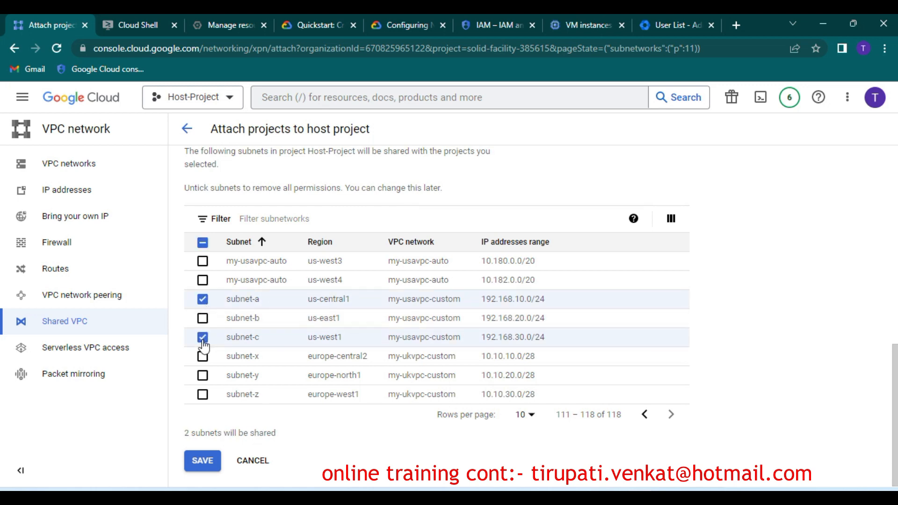
pyautogui.scroll(4, 505, 301)
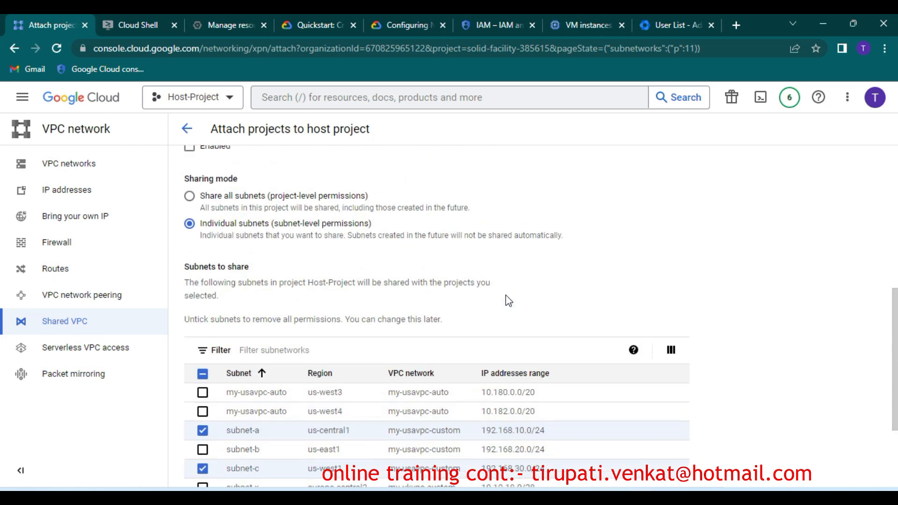
pyautogui.scroll(5, 447, 293)
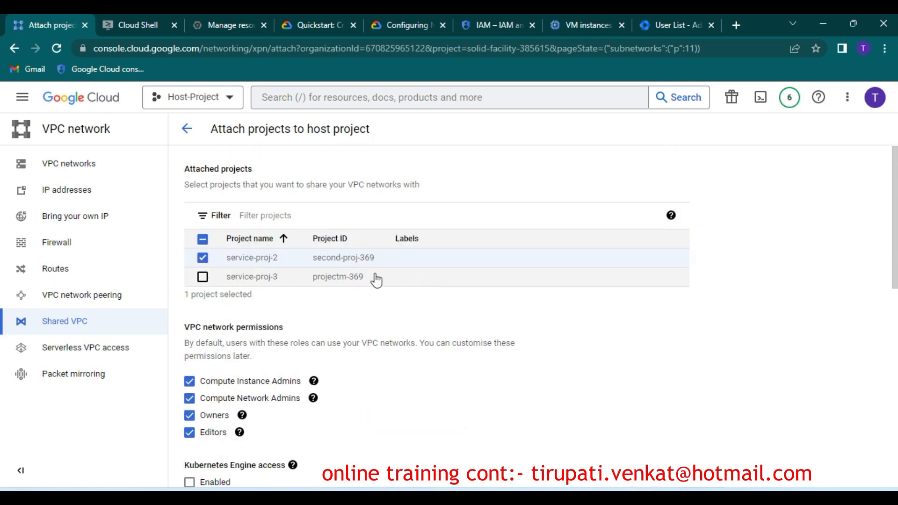
pyautogui.scroll(-10, 526, 294)
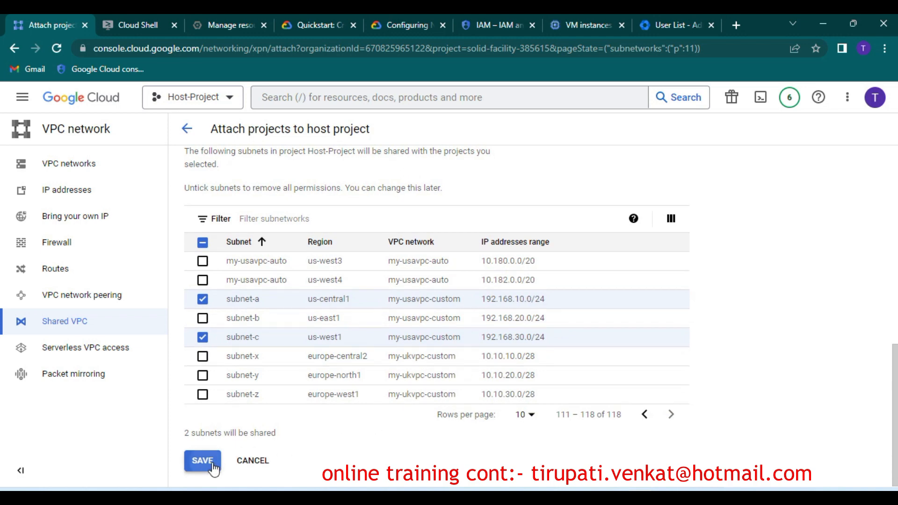
pyautogui.click(208, 462)
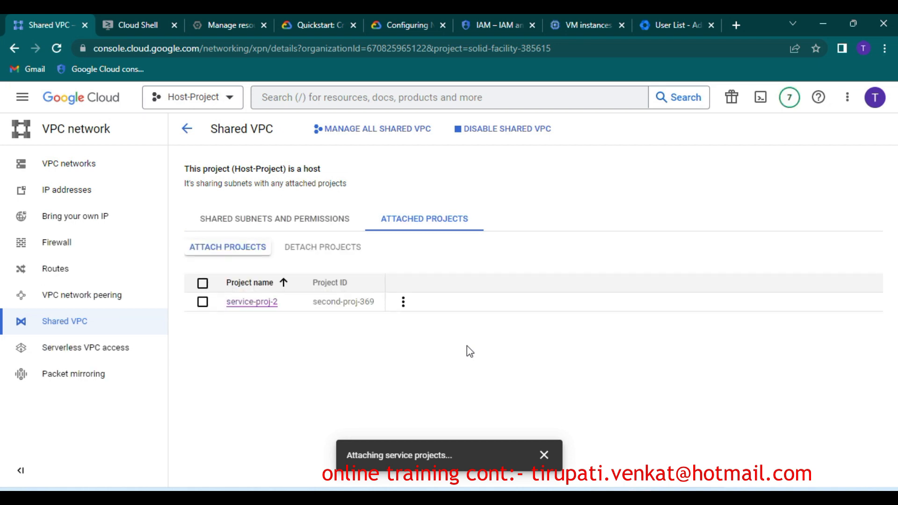
# Open service-proj-2's Shared VPC view showing subnet-a and subnet-c from solid-facility-385615.
pyautogui.click(244, 305)
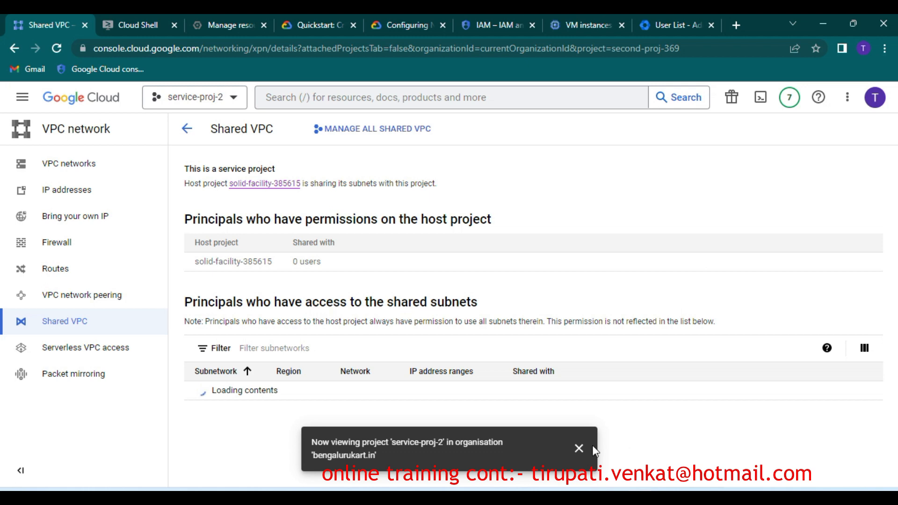
pyautogui.click(578, 448)
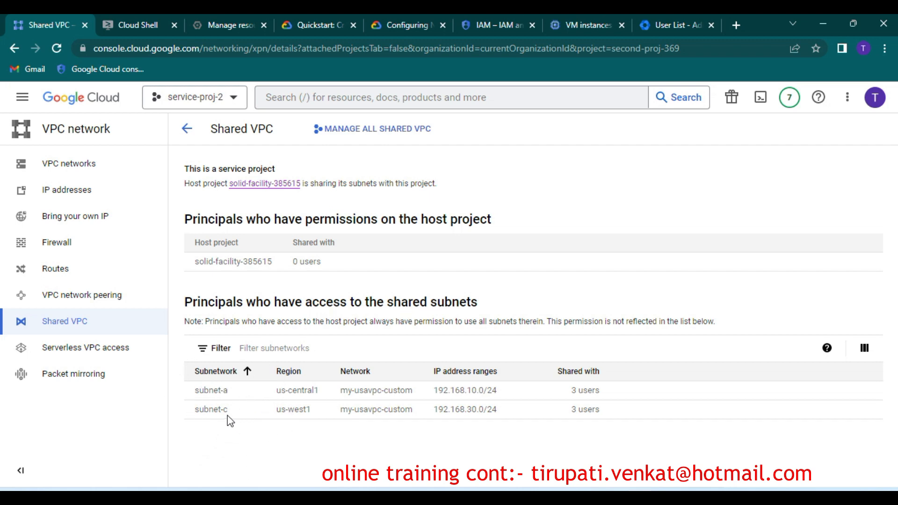
# Switch back to Host-Project and view its Shared VPC attached projects.
pyautogui.click(223, 112)
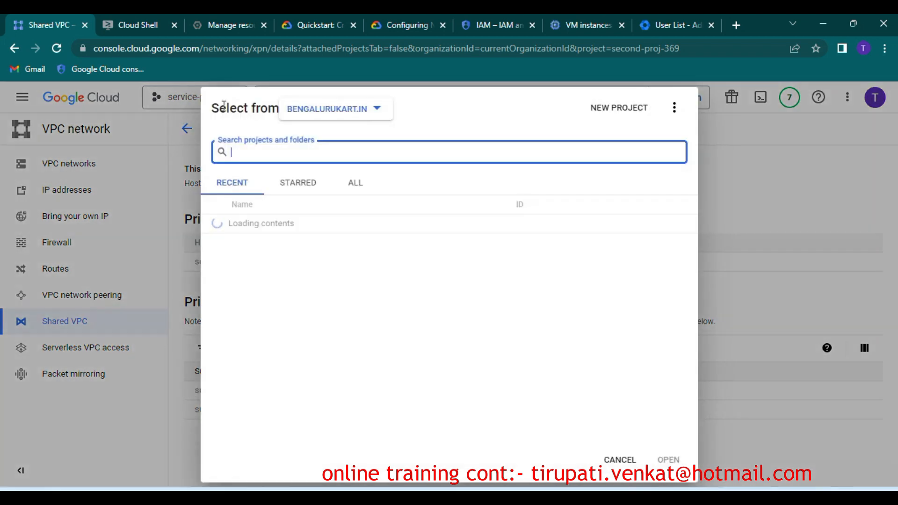
pyautogui.click(286, 243)
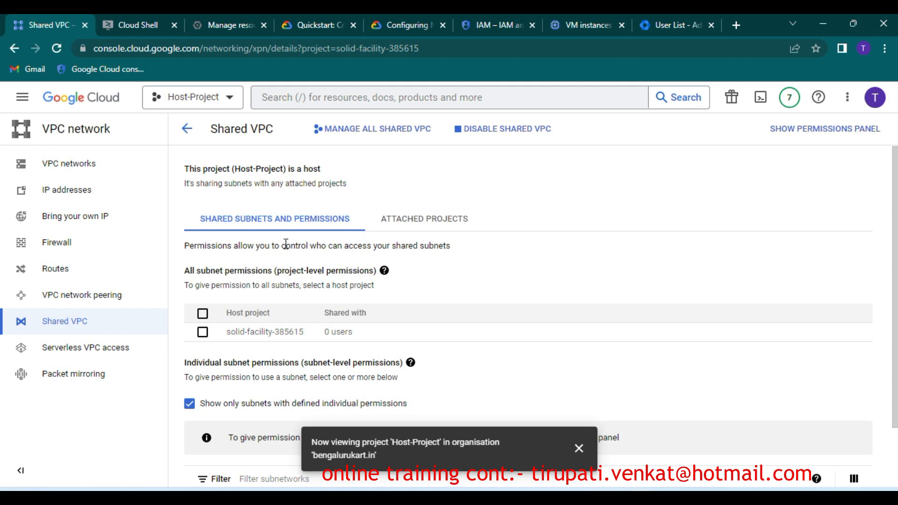
pyautogui.click(82, 333)
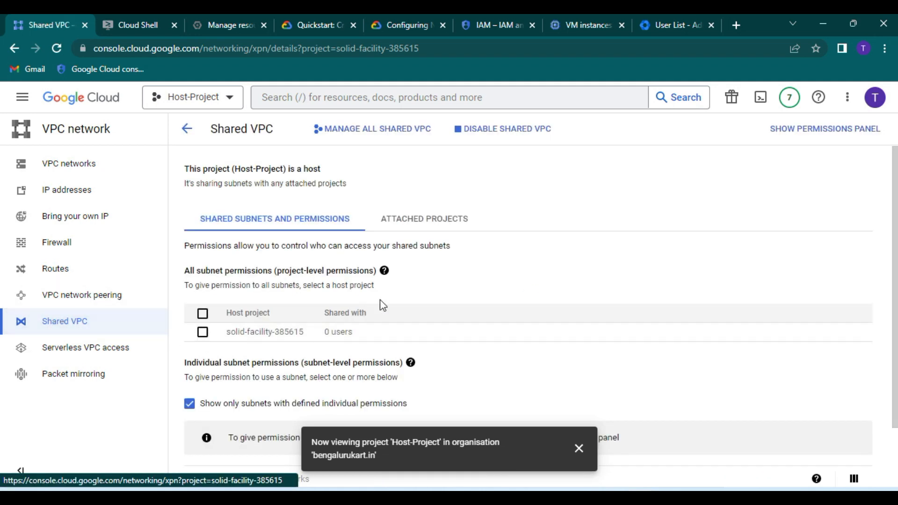
pyautogui.click(426, 219)
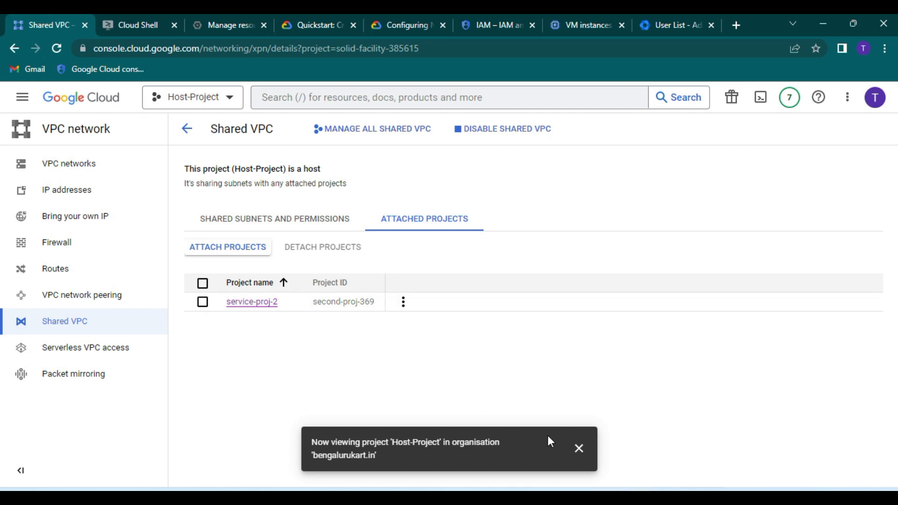
pyautogui.click(579, 448)
# Open service-proj-2's Shared VPC details, then follow the host project link back.
pyautogui.click(202, 301)
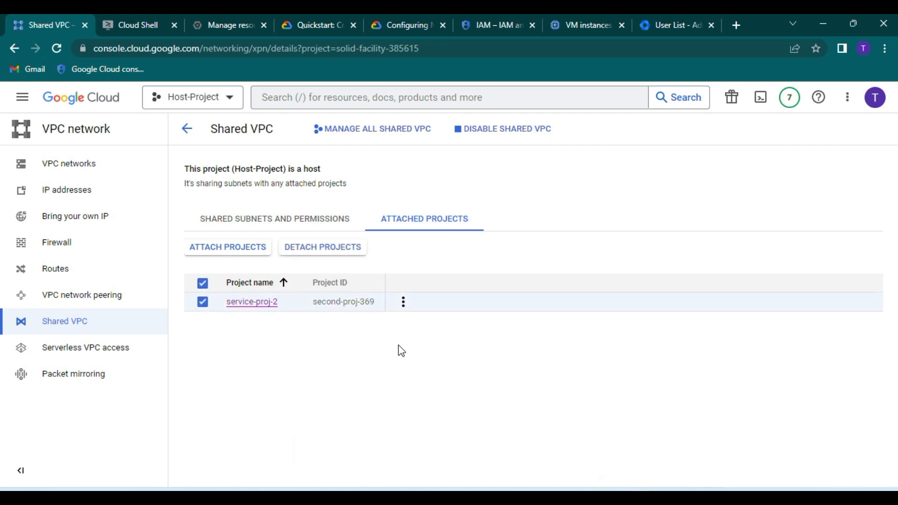
pyautogui.click(268, 304)
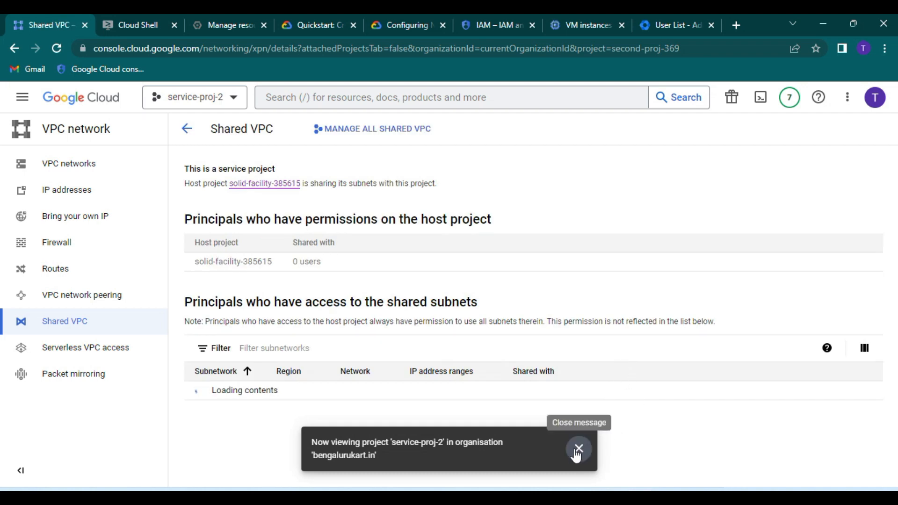
pyautogui.click(578, 449)
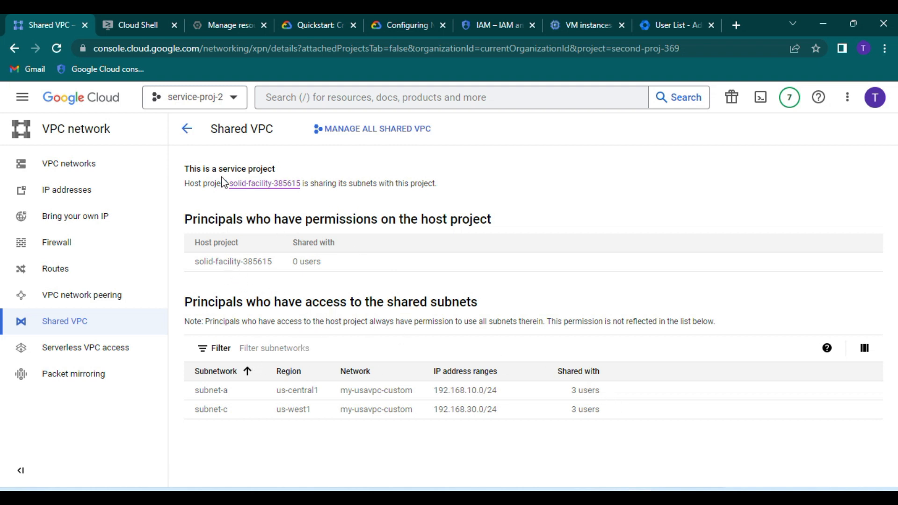
pyautogui.click(251, 183)
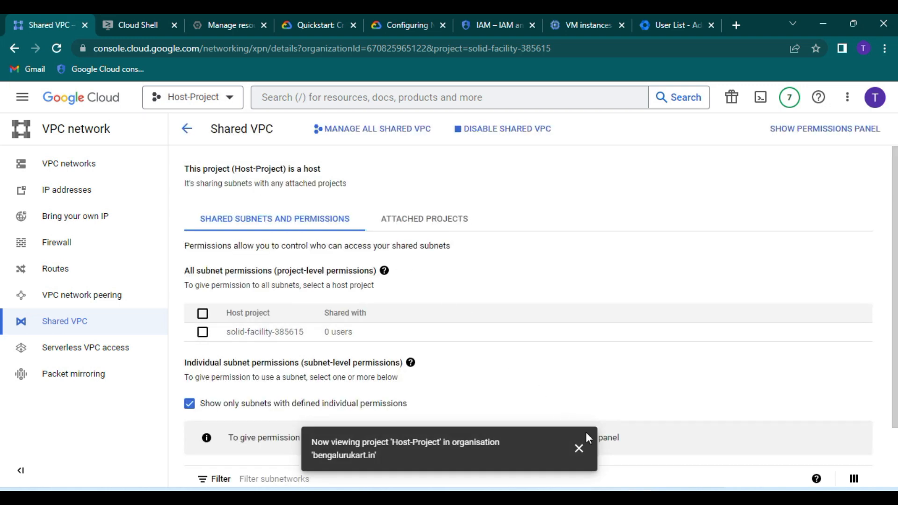
# Open subnet-a's '3 users' details, listing three Compute Network User principals.
pyautogui.click(579, 448)
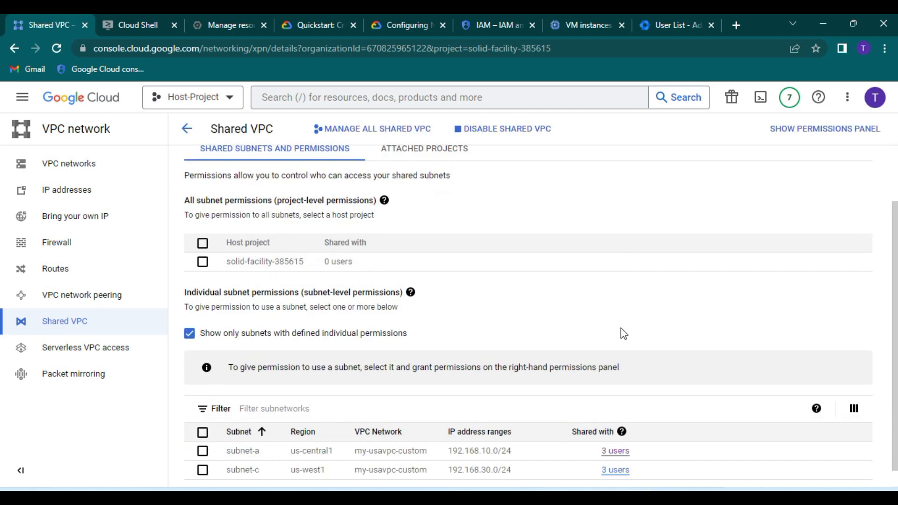
pyautogui.scroll(-2, 621, 327)
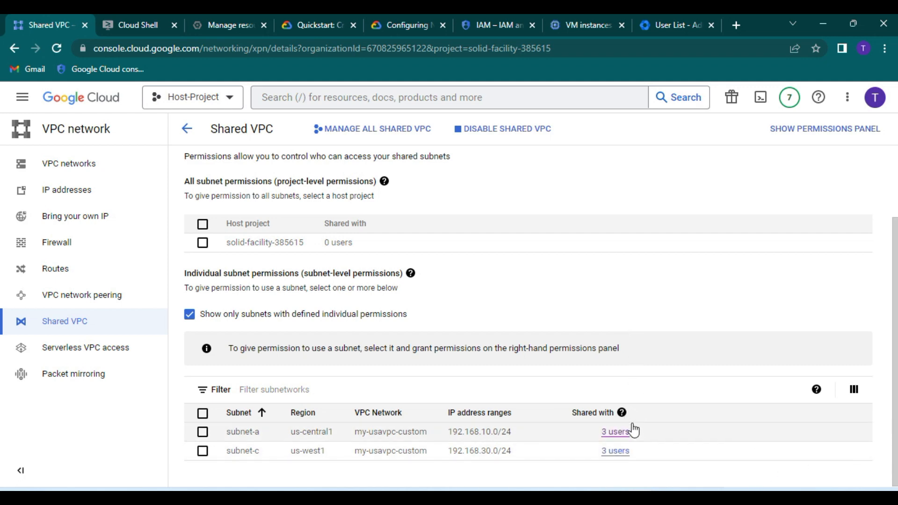
pyautogui.click(616, 435)
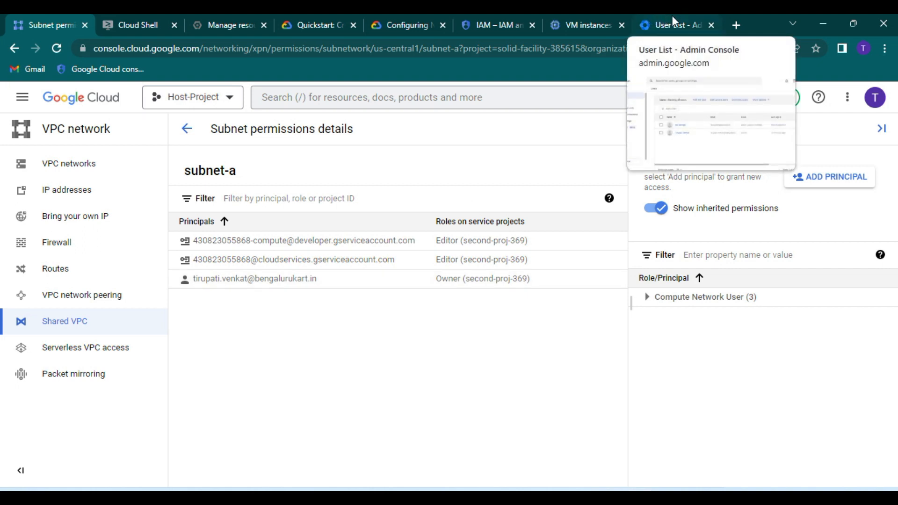
# Switch to the tab with the bengalurukart.in organisation's IAM permissions.
pyautogui.click(494, 25)
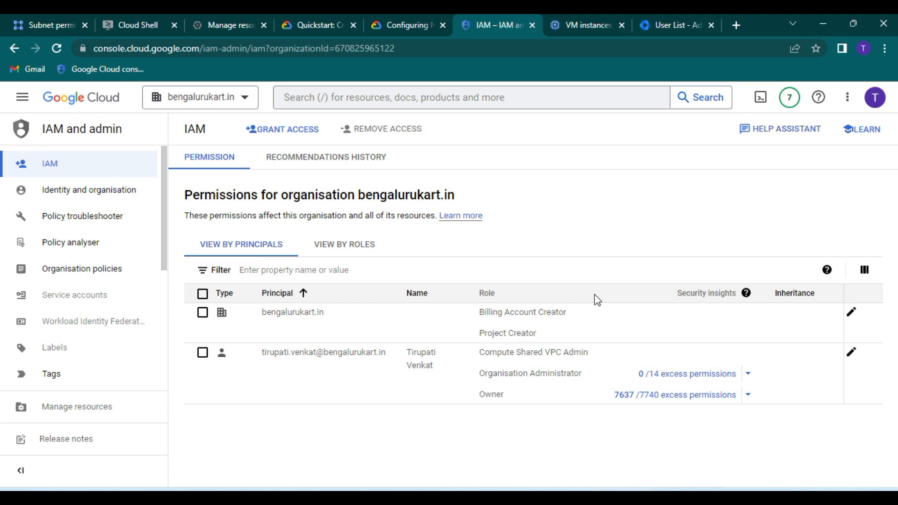
# Grant the new domain user's account the Basic Viewer role on the bengalurukart.in organisation and save.
pyautogui.click(304, 127)
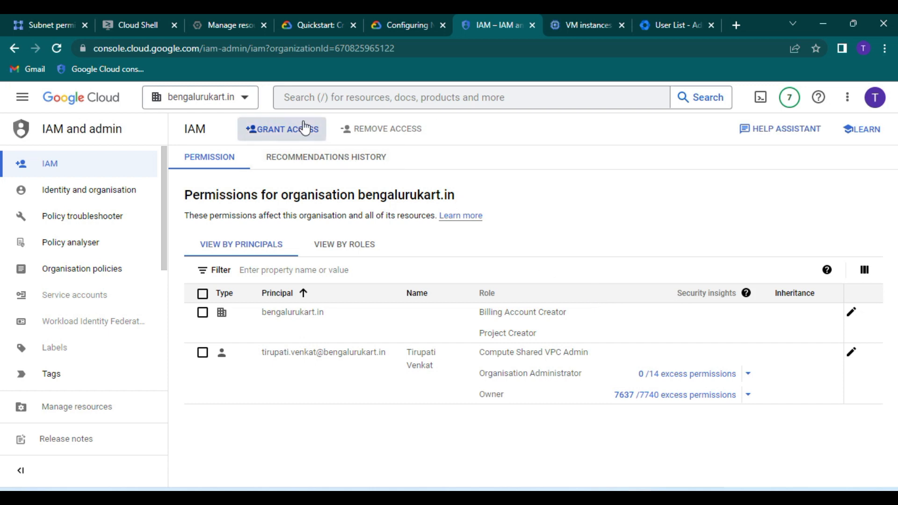
pyautogui.click(403, 310)
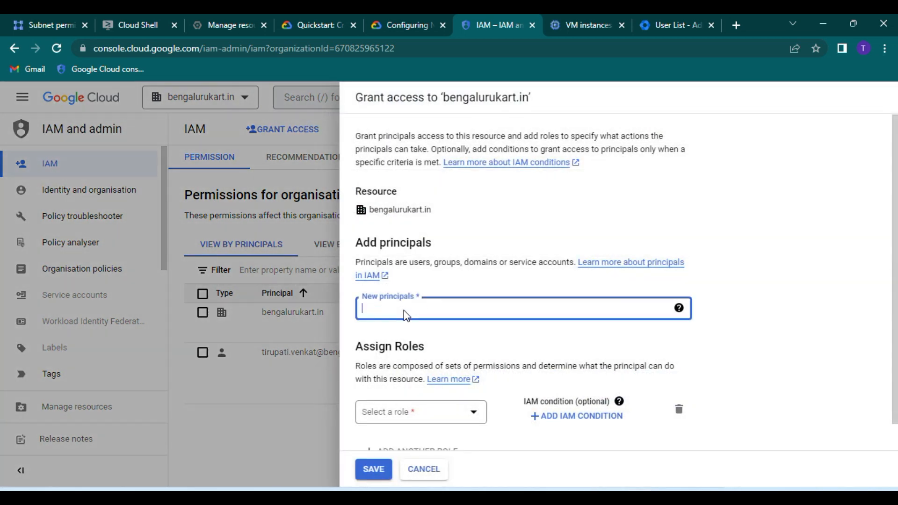
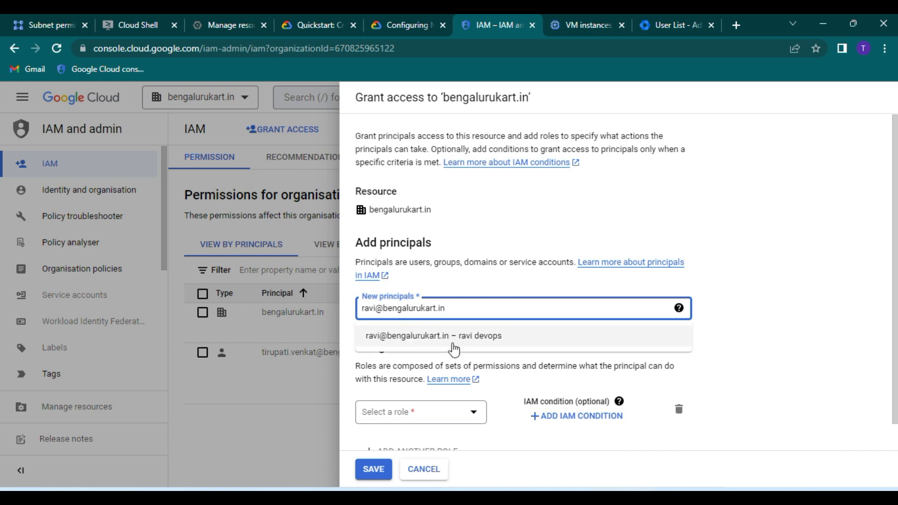
pyautogui.click(452, 342)
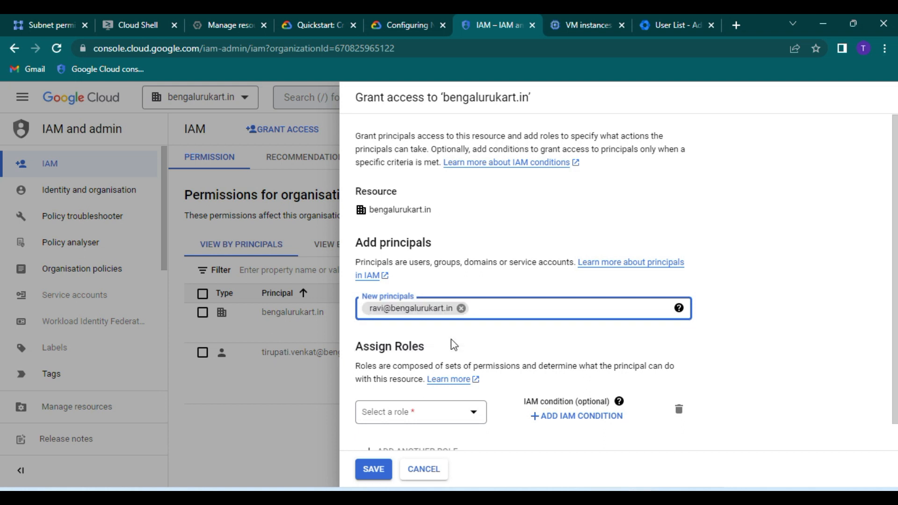
pyautogui.scroll(-1, 748, 308)
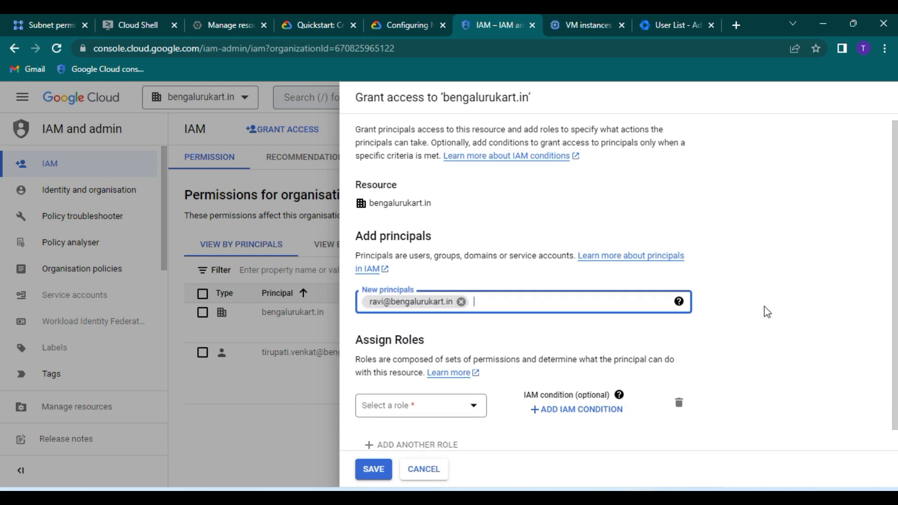
pyautogui.click(378, 475)
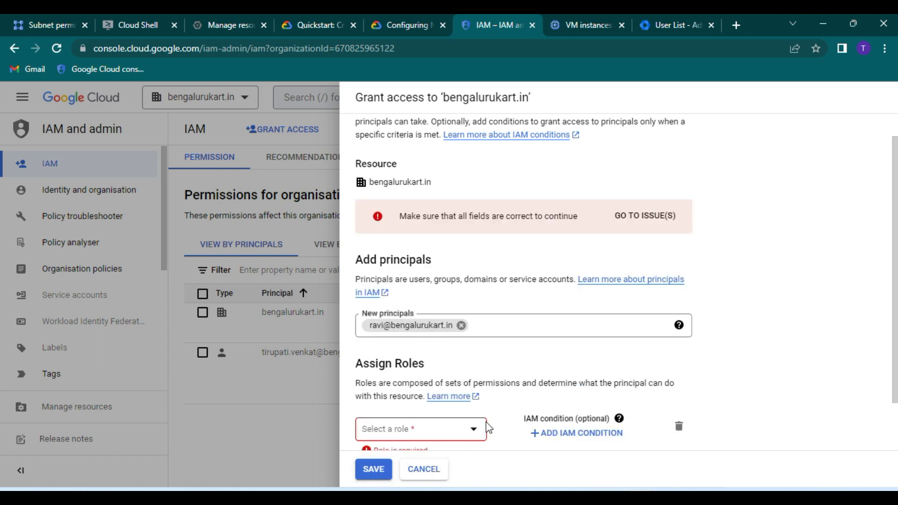
pyautogui.click(472, 429)
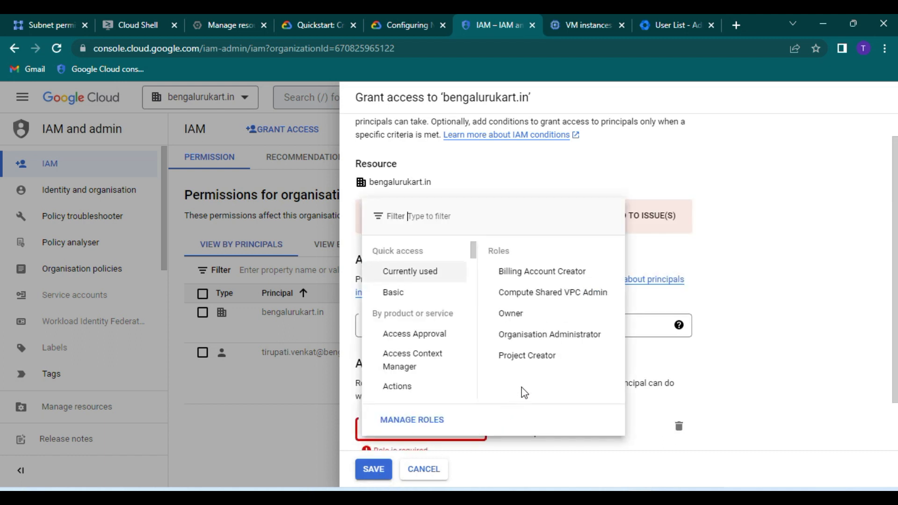
pyautogui.moveTo(403, 301)
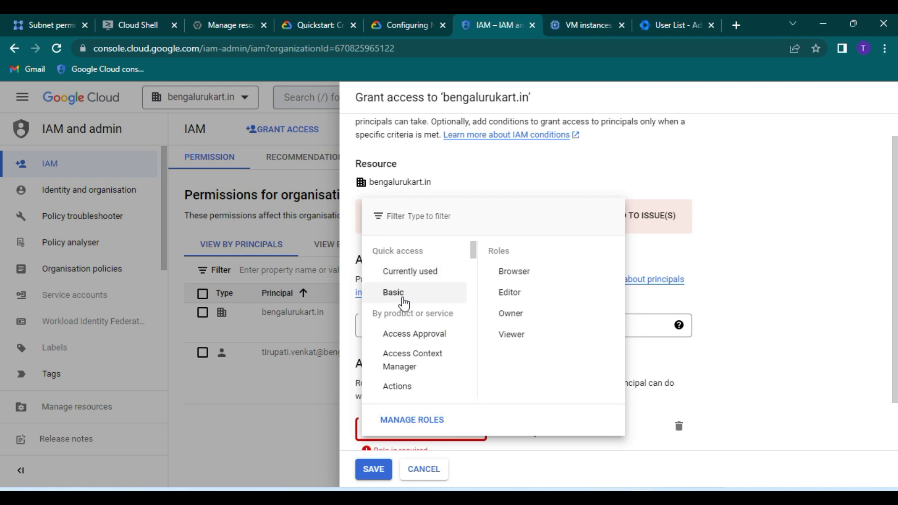
pyautogui.click(515, 335)
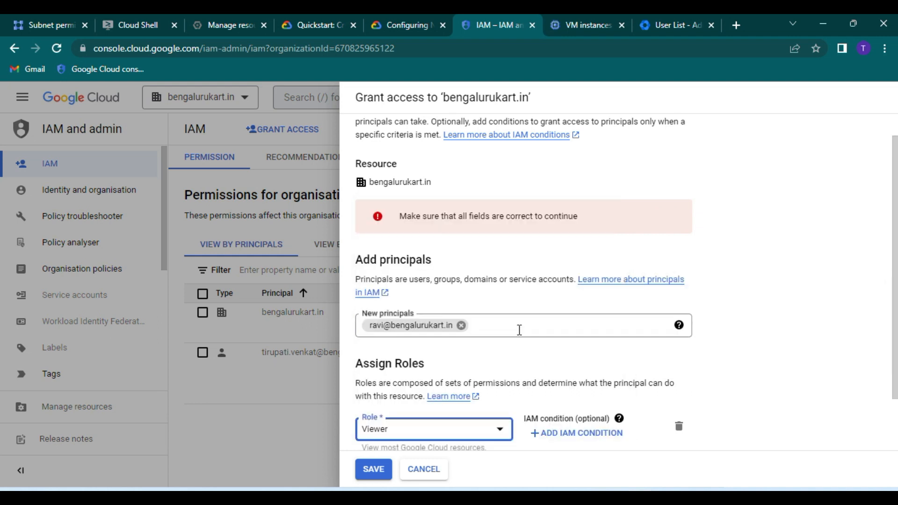
pyautogui.click(373, 468)
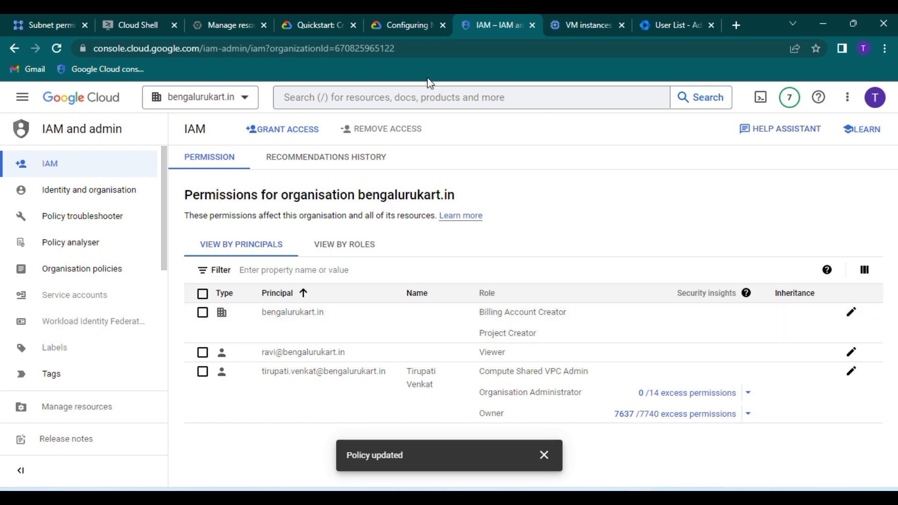
# Return to subnet-a's permissions and expand Compute Network User to list its three principals.
pyautogui.click(239, 24)
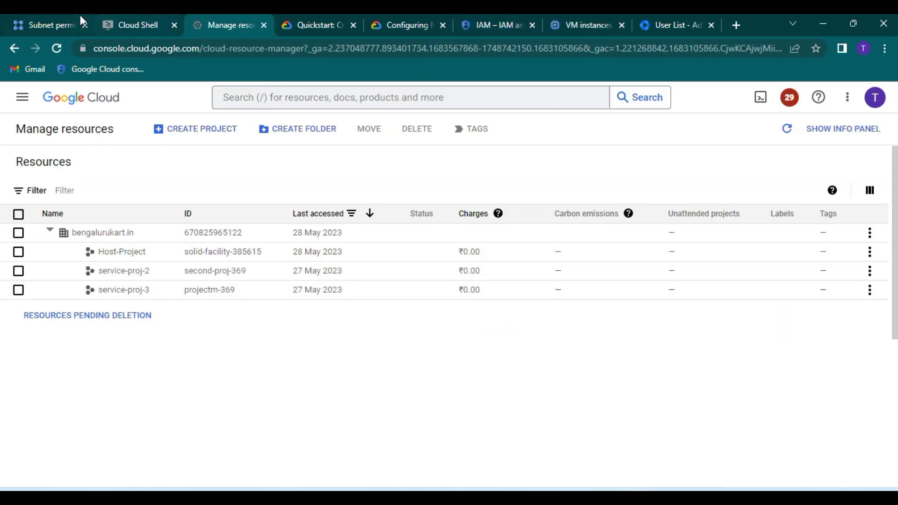
pyautogui.click(58, 19)
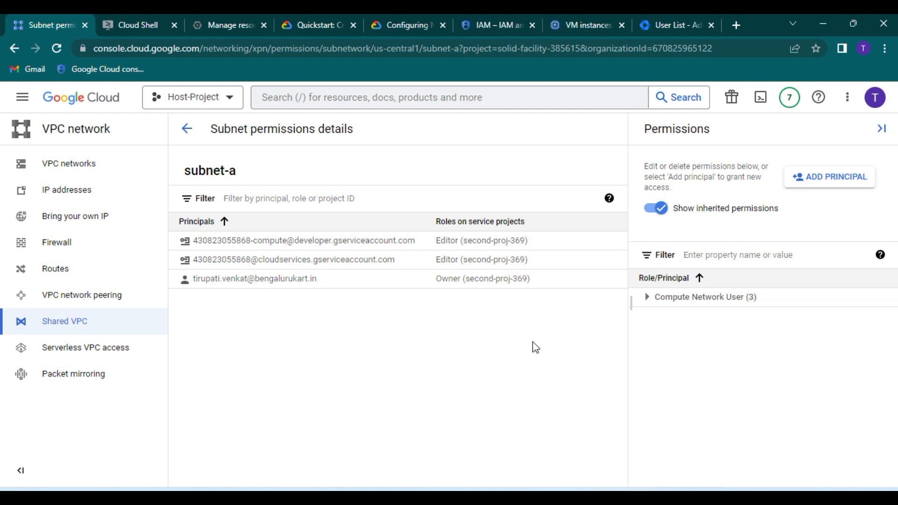
pyautogui.click(646, 297)
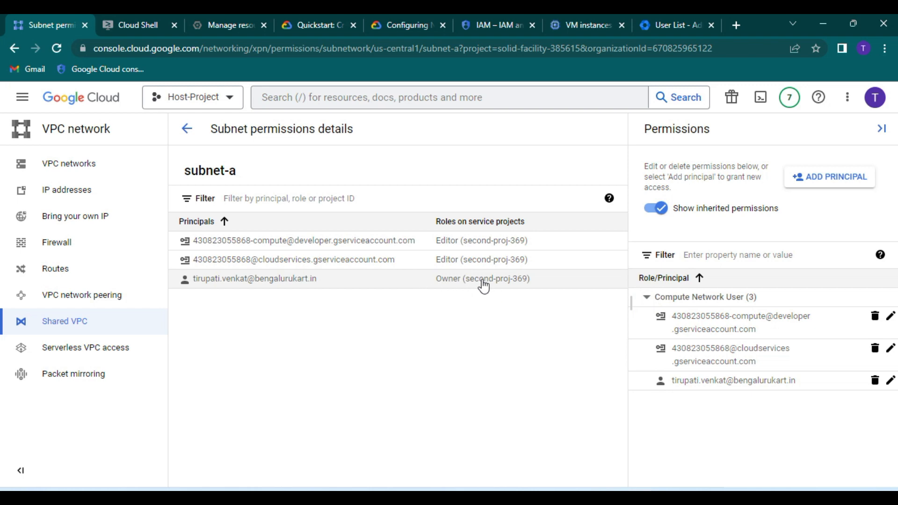
# Add the new user's account as a principal on subnet-a with the Compute Network User role and save.
pyautogui.click(823, 191)
pyautogui.click(497, 312)
pyautogui.write('bengalurukart.in')
pyautogui.click(362, 309)
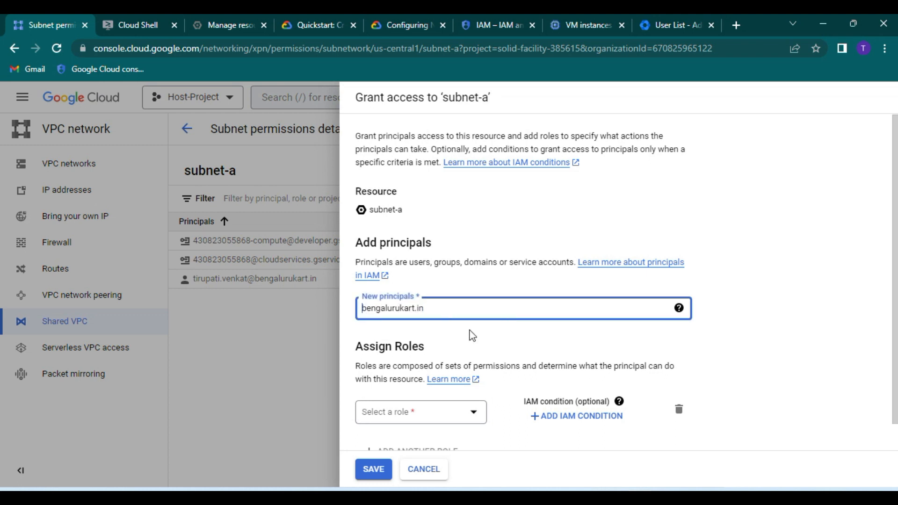
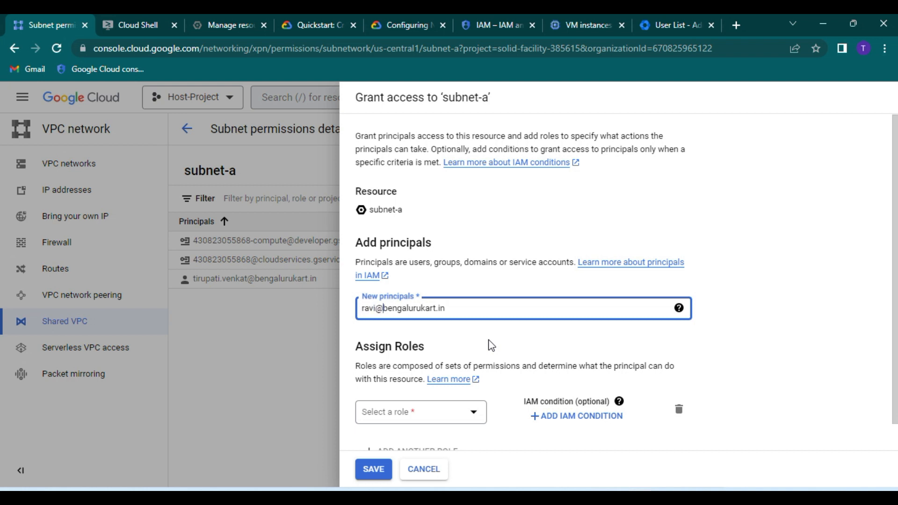
pyautogui.click(488, 345)
pyautogui.click(471, 421)
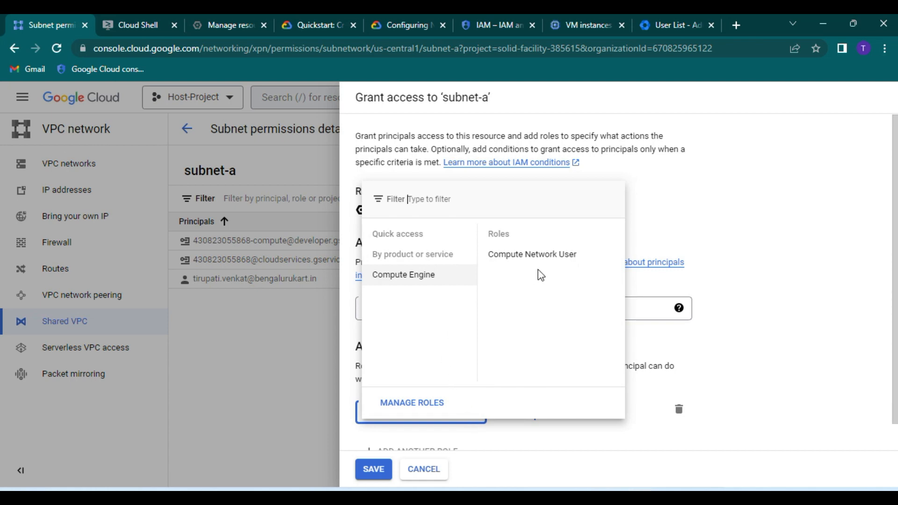
pyautogui.click(539, 257)
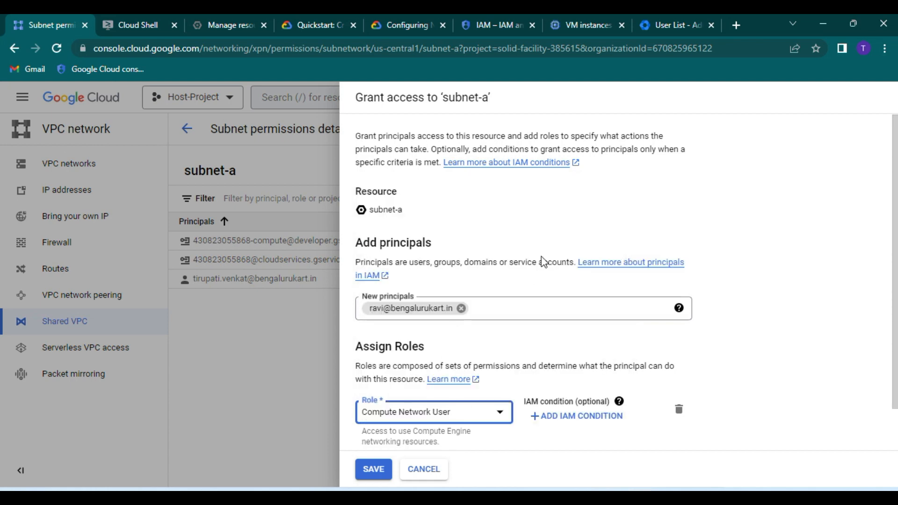
pyautogui.click(388, 470)
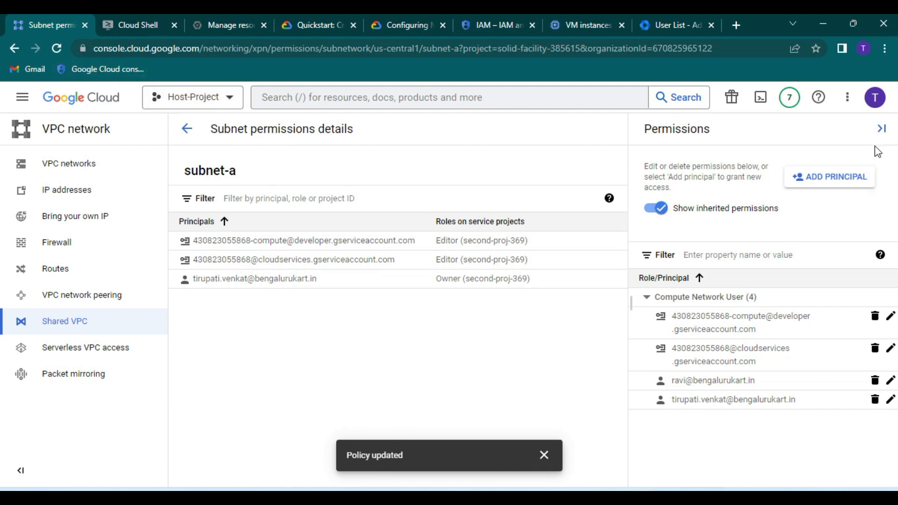
# Reload subnet-a's permissions, confirm it is shared with 4 users, and return to Shared VPC.
pyautogui.click(881, 128)
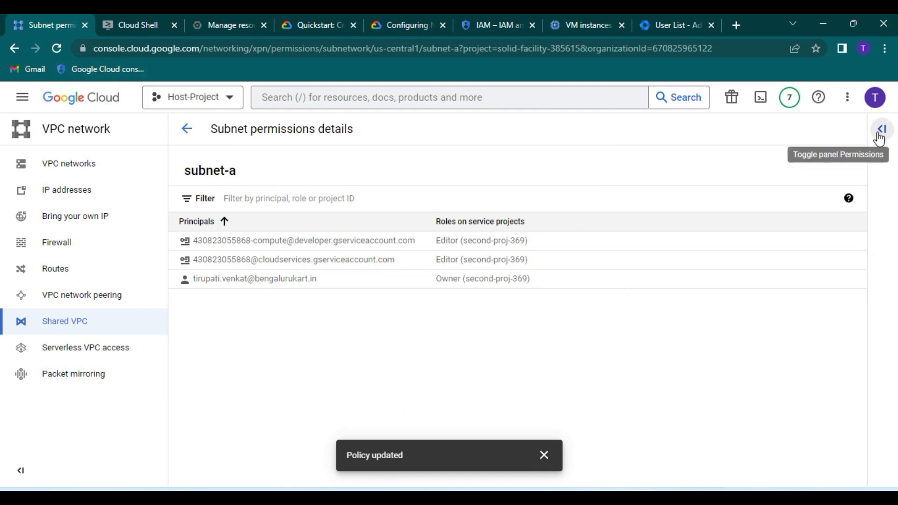
pyautogui.click(57, 48)
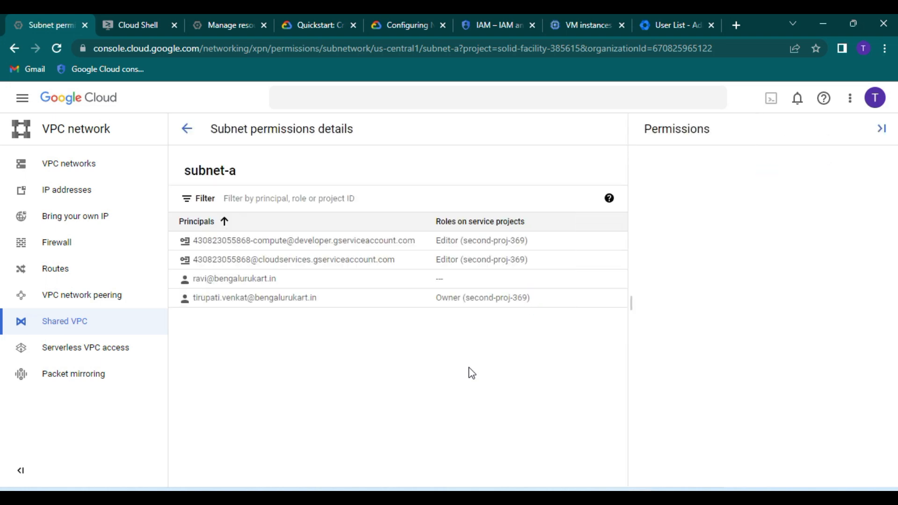
pyautogui.click(435, 302)
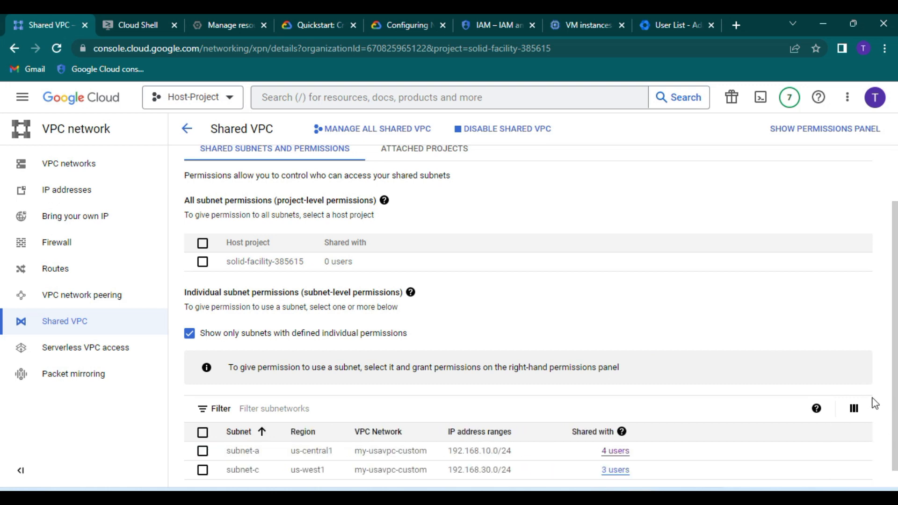
pyautogui.scroll(-1, 874, 402)
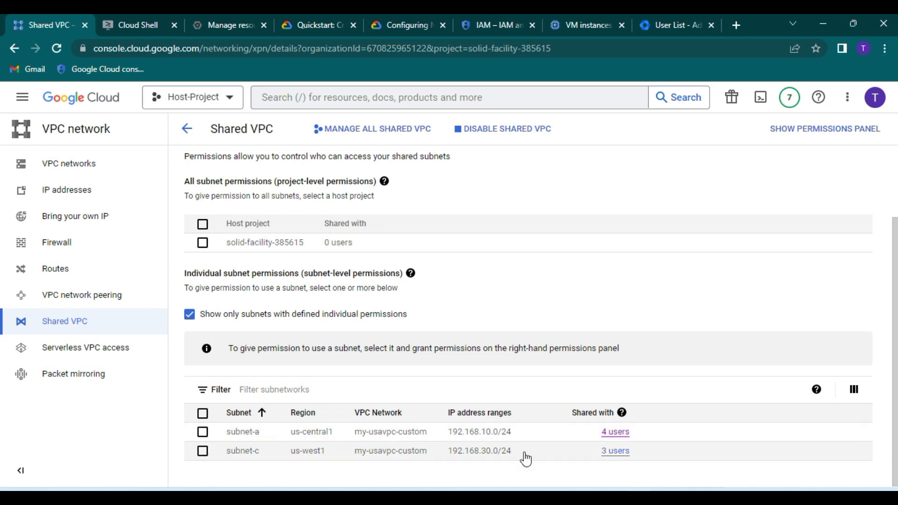
pyautogui.click(611, 437)
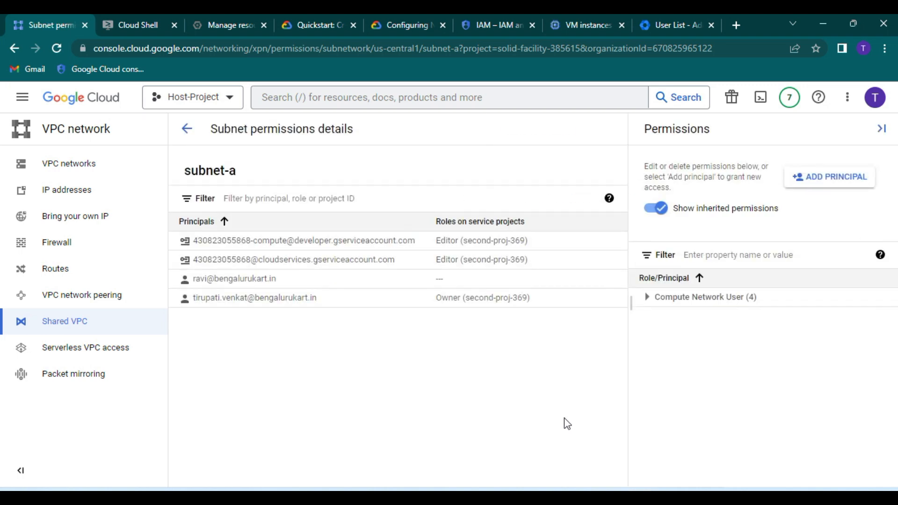
pyautogui.click(186, 128)
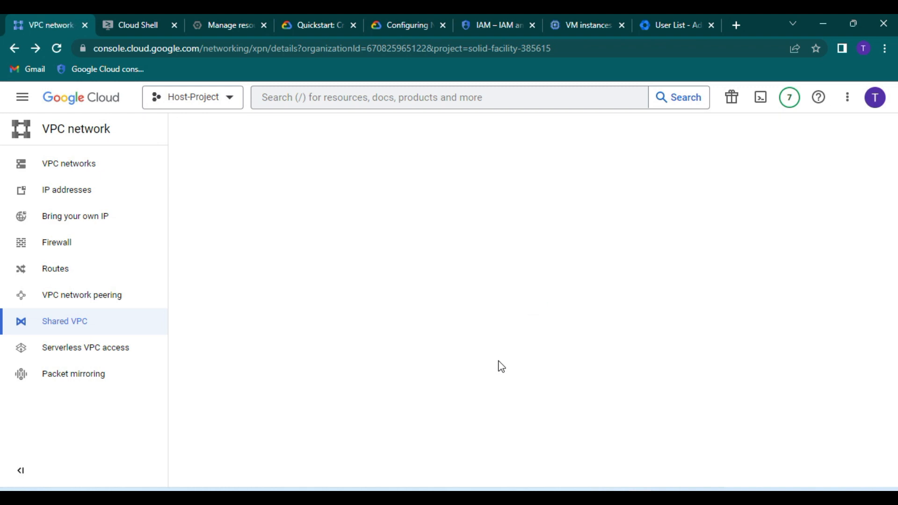
pyautogui.scroll(-2, 572, 353)
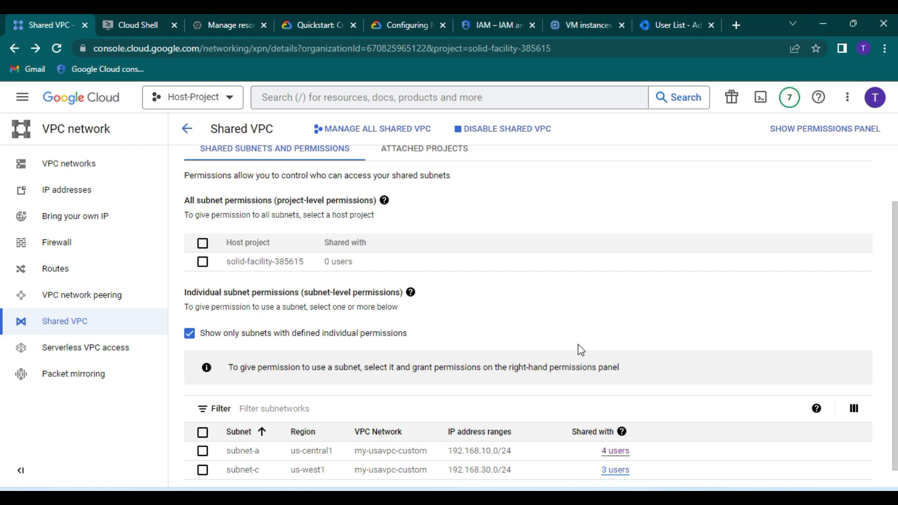
# Open the Google Cloud console bookmark in an Incognito window.
pyautogui.click(885, 50)
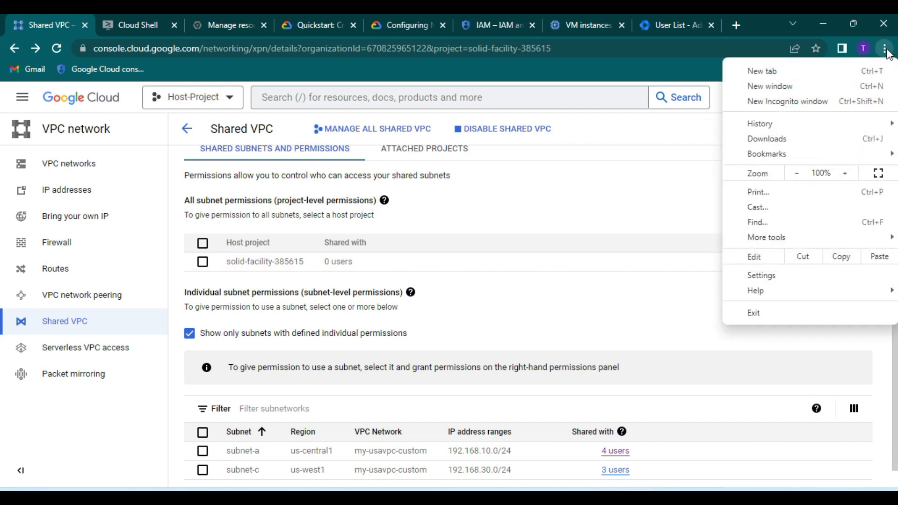
pyautogui.rightClick(123, 74)
pyautogui.click(206, 123)
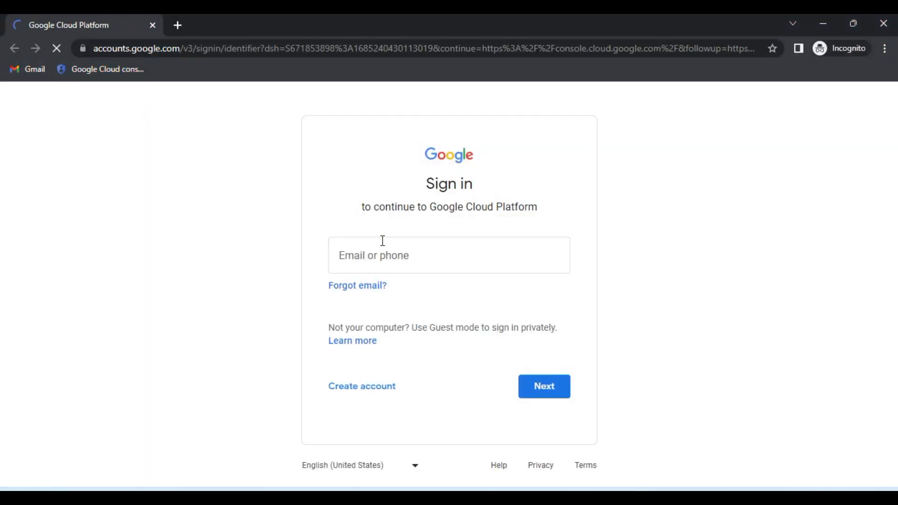
# Sign in with the new user's e-mail address and account password.
pyautogui.click(387, 262)
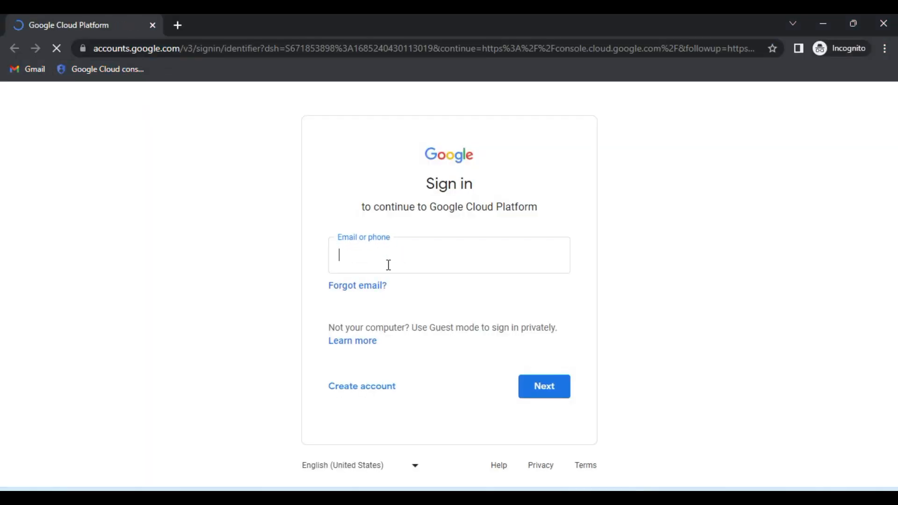
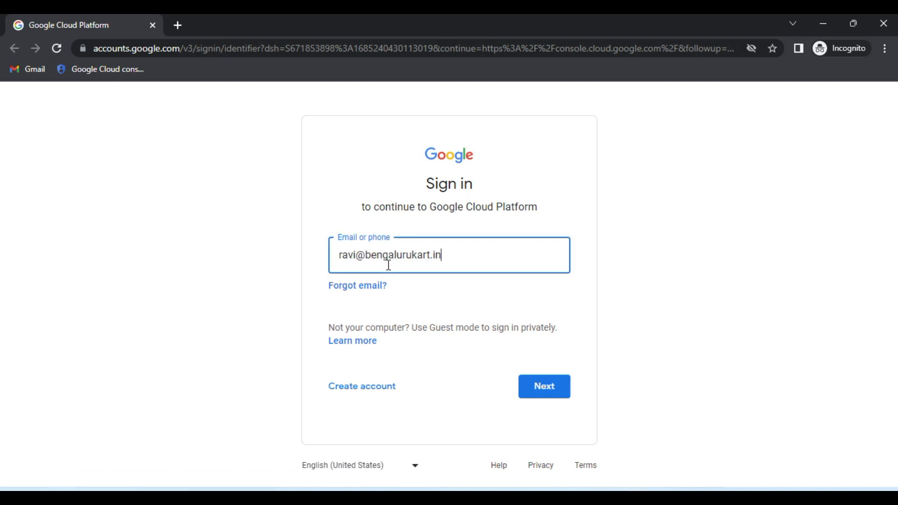
pyautogui.click(549, 392)
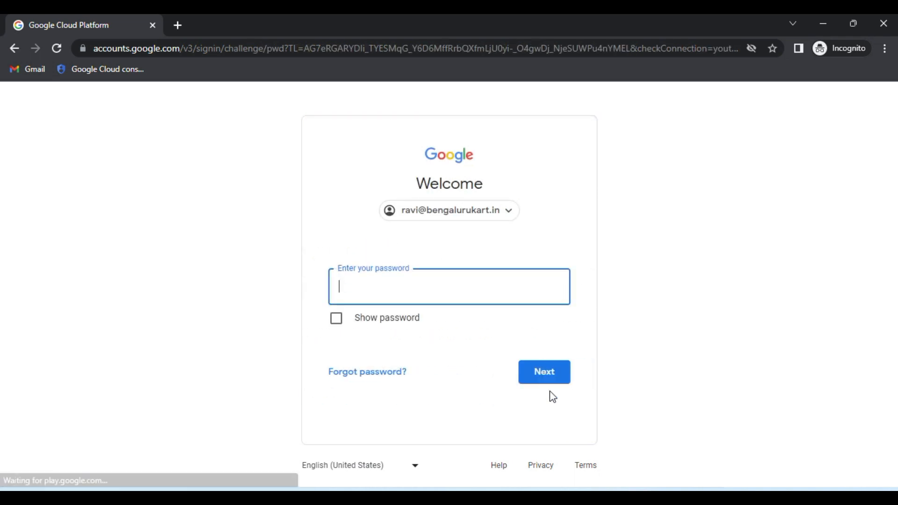
pyautogui.write('****')
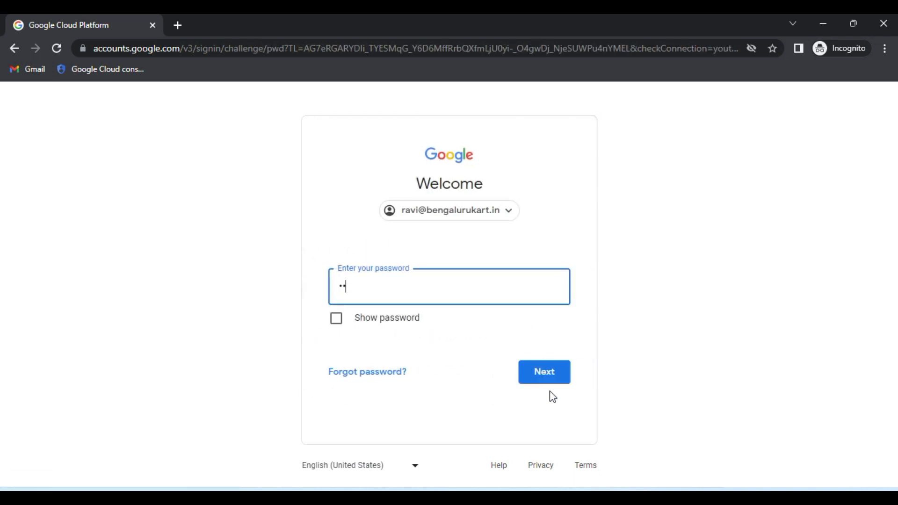
pyautogui.write('******')
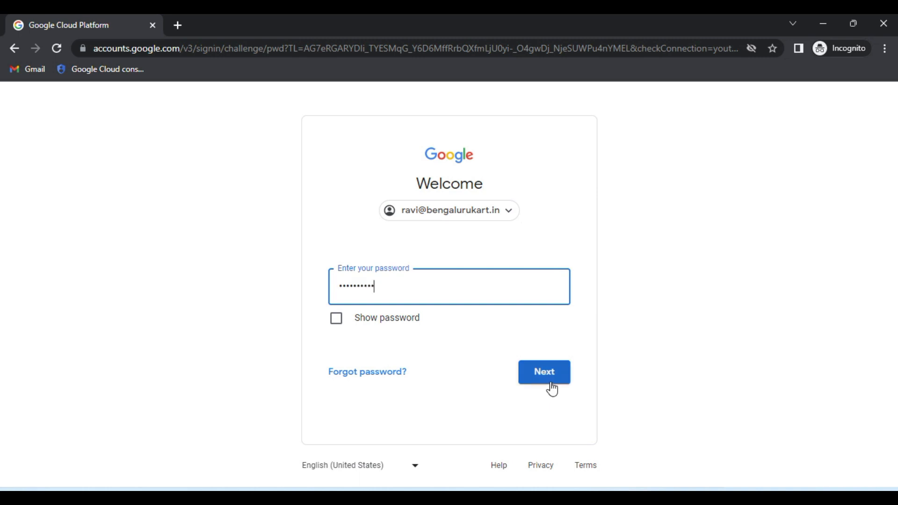
pyautogui.click(550, 384)
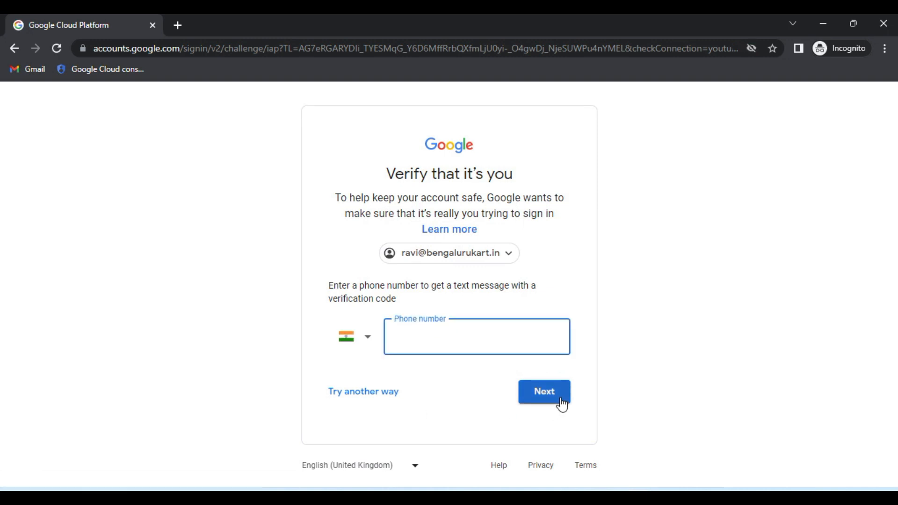
# Verify the account with a phone number and texted code, then acknowledge the new-account notice.
pyautogui.click(561, 398)
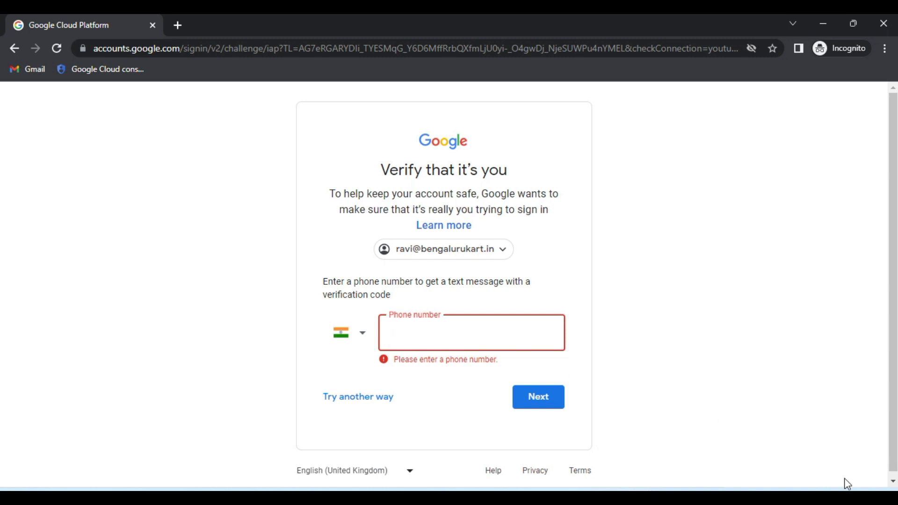
pyautogui.write('99')
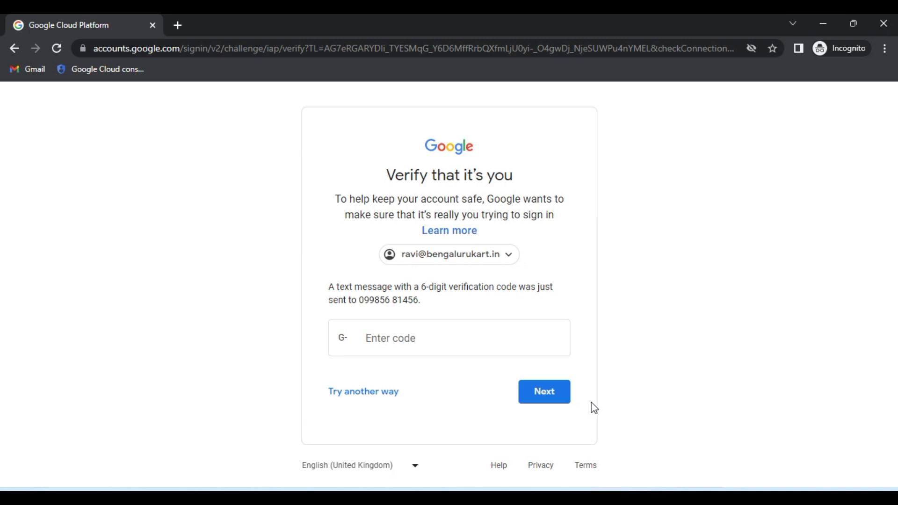
pyautogui.click(403, 335)
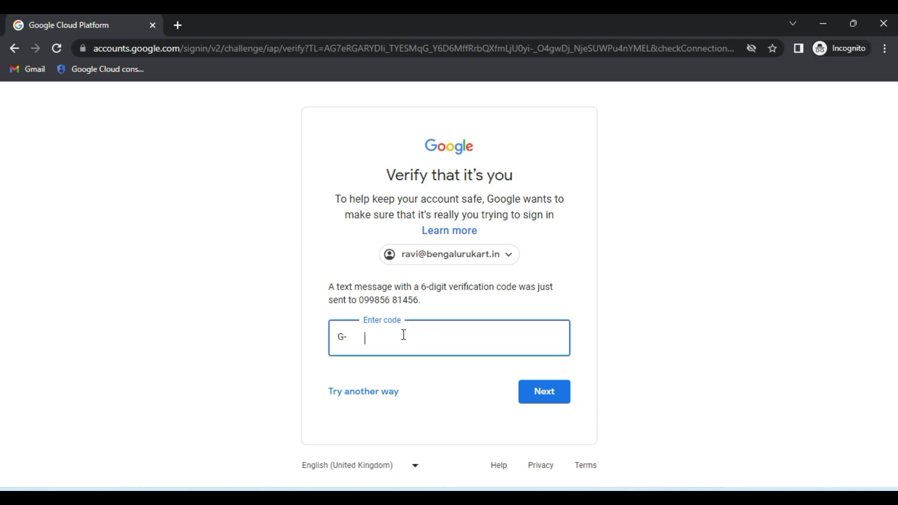
pyautogui.click(567, 397)
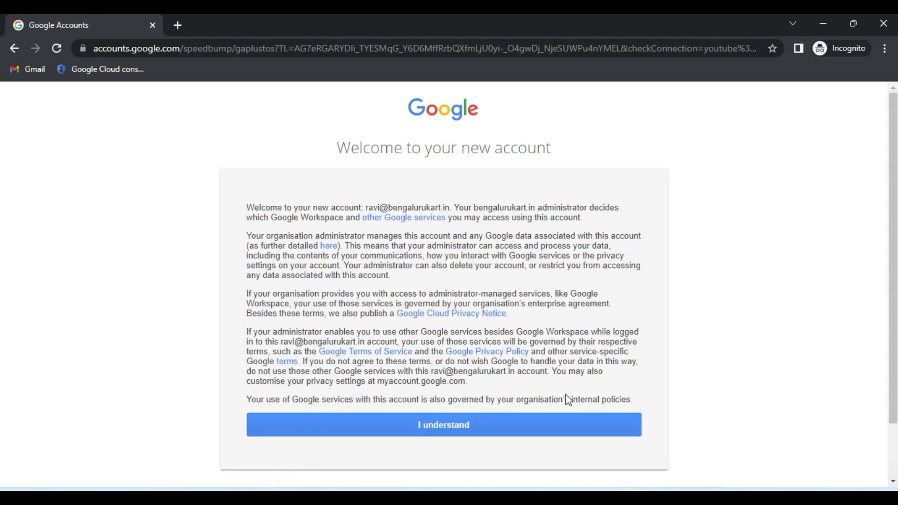
pyautogui.click(510, 427)
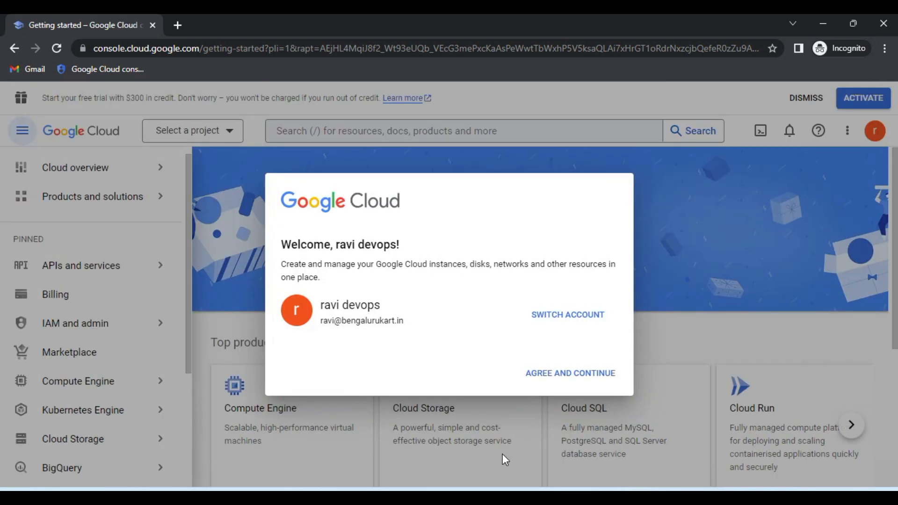
# Accept the Cloud terms, select service-proj-2 under bengalurukart.in, and open its Compute Engine VM instances.
pyautogui.click(286, 369)
pyautogui.click(584, 449)
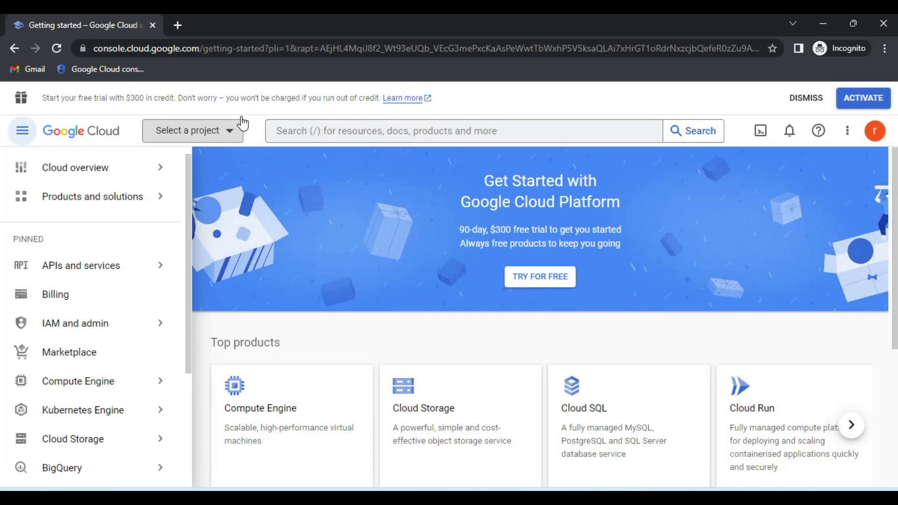
pyautogui.click(224, 123)
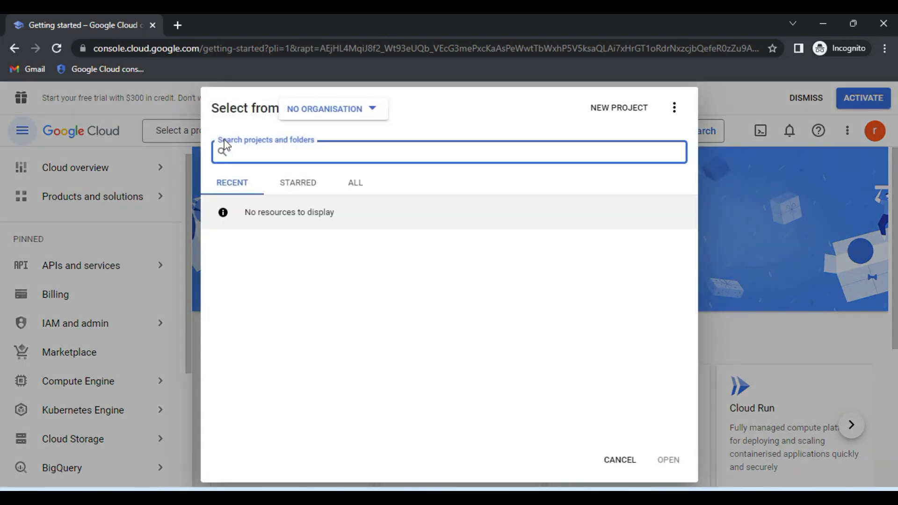
pyautogui.click(375, 117)
pyautogui.click(347, 133)
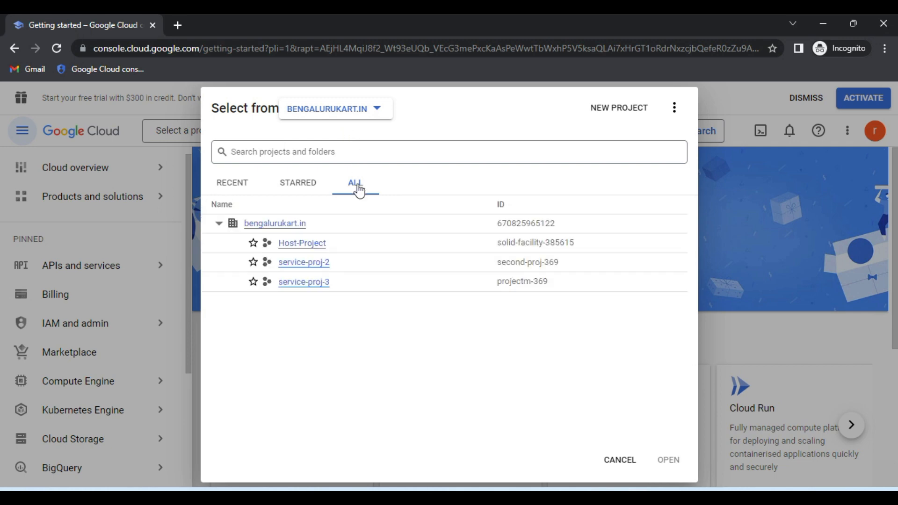
pyautogui.click(314, 263)
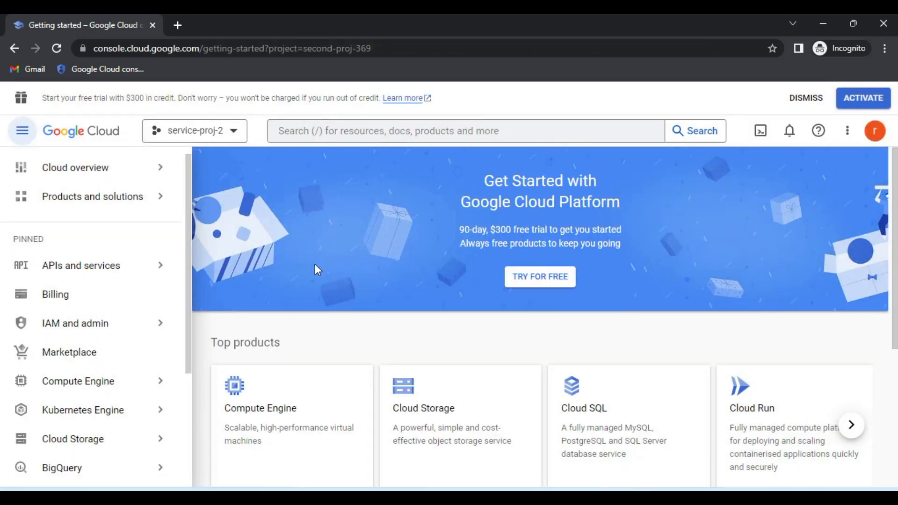
pyautogui.click(276, 415)
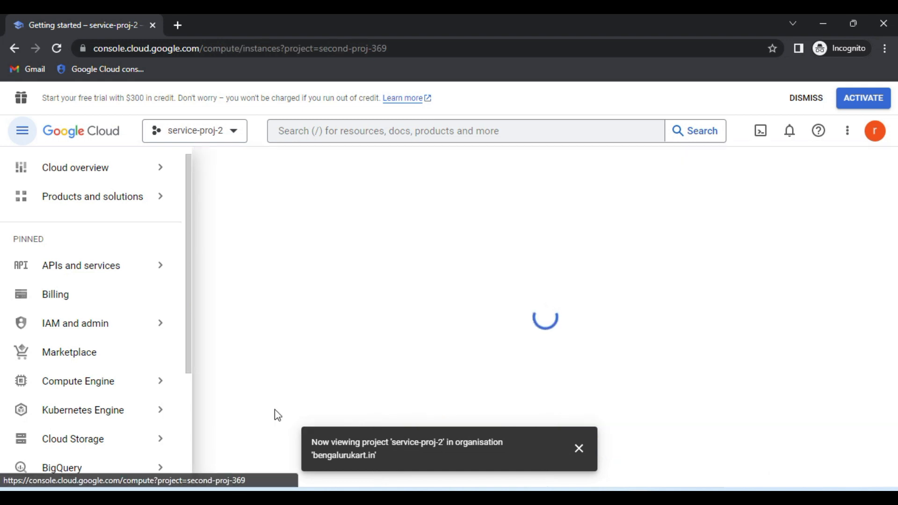
pyautogui.click(598, 450)
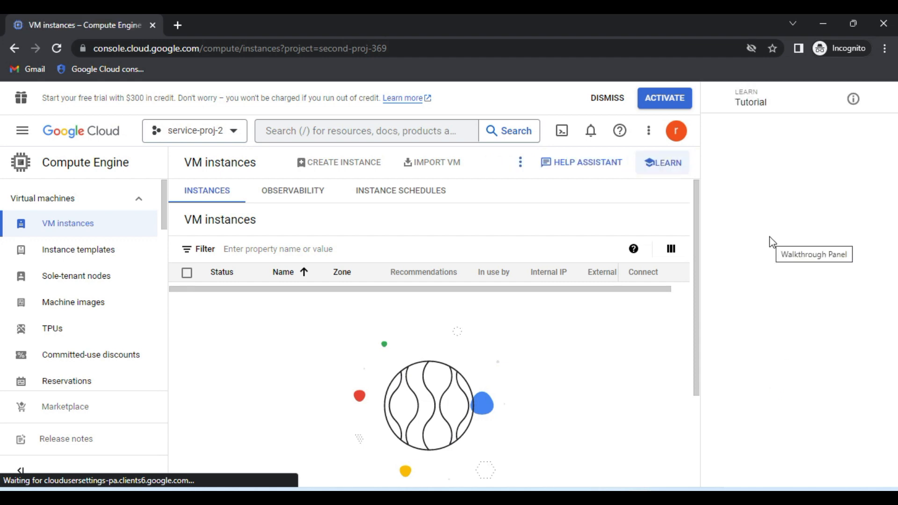
# Close the tutorial panel, look over the free-trial activation form, then go back to VM instances.
pyautogui.click(879, 99)
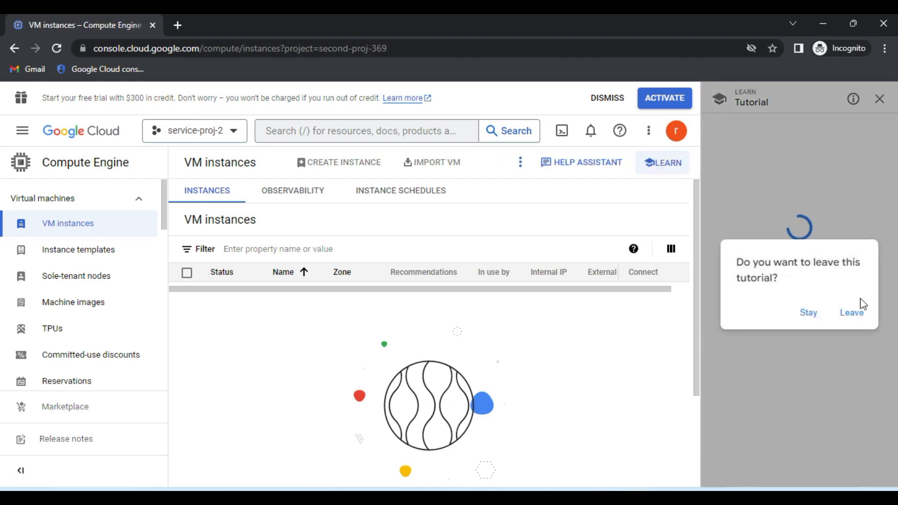
pyautogui.click(851, 312)
pyautogui.click(880, 99)
pyautogui.click(884, 102)
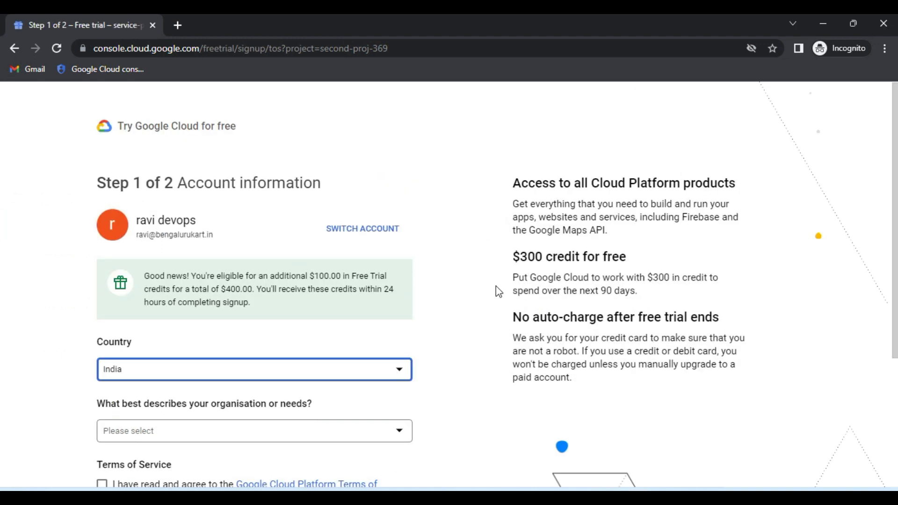
pyautogui.scroll(-3, 496, 290)
pyautogui.click(310, 295)
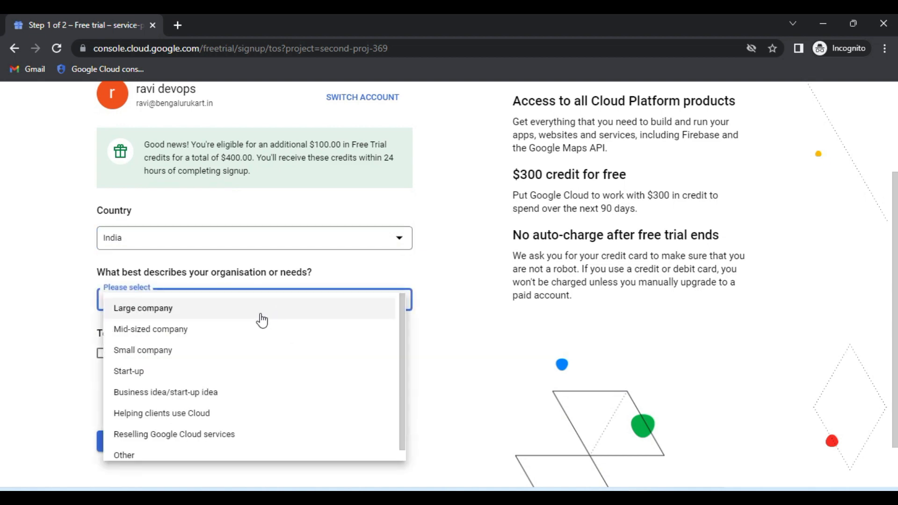
pyautogui.click(477, 323)
pyautogui.scroll(3, 476, 321)
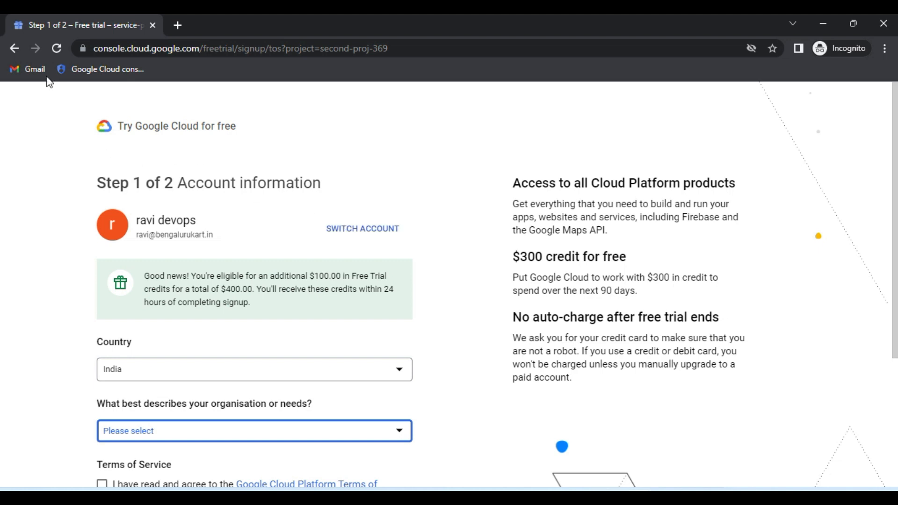
pyautogui.click(15, 48)
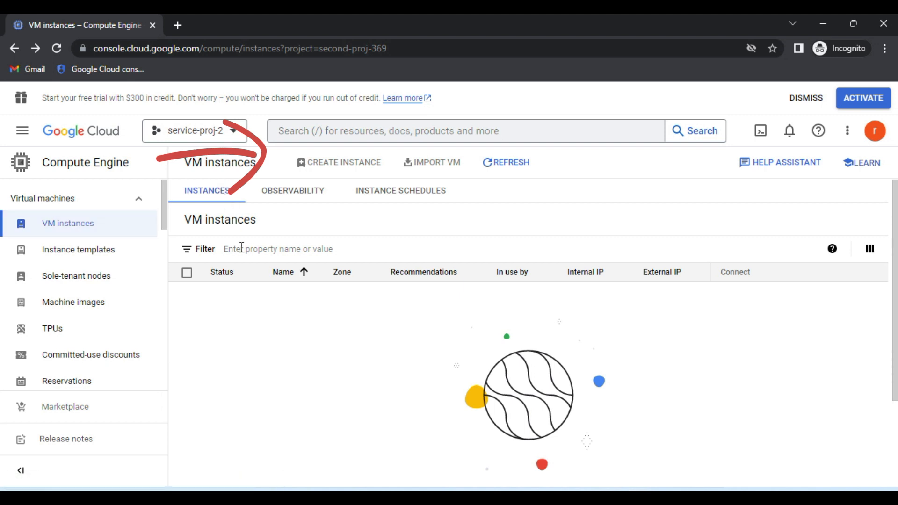
pyautogui.click(353, 167)
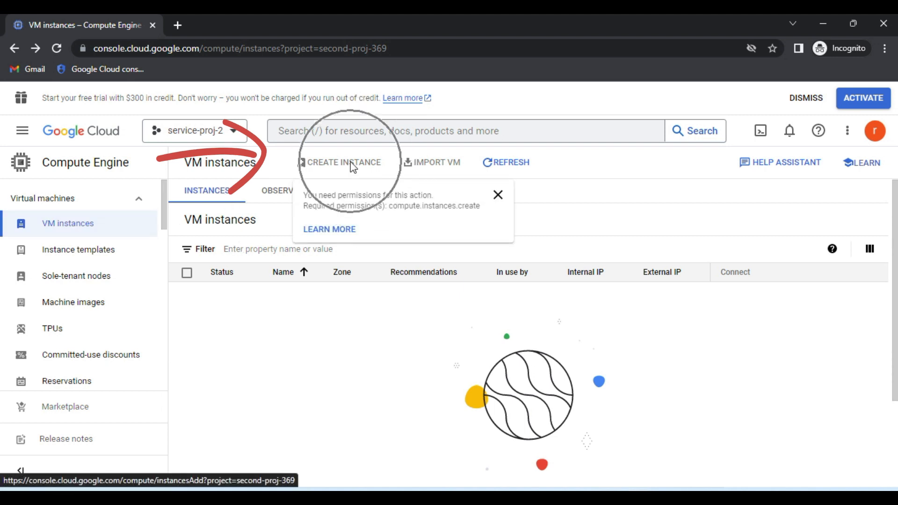
pyautogui.click(353, 167)
pyautogui.click(353, 167)
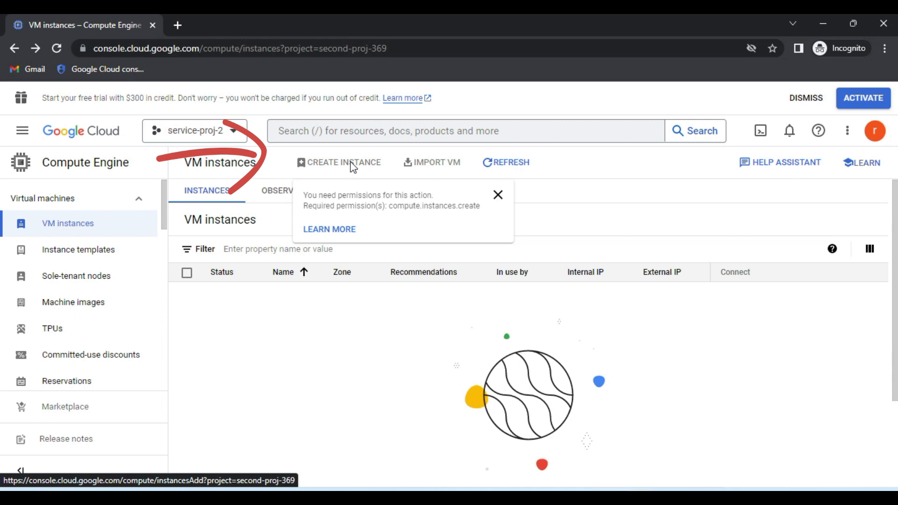
pyautogui.moveTo(483, 210); pyautogui.dragTo(389, 207)
pyautogui.hotkey('ctrl', 'c')
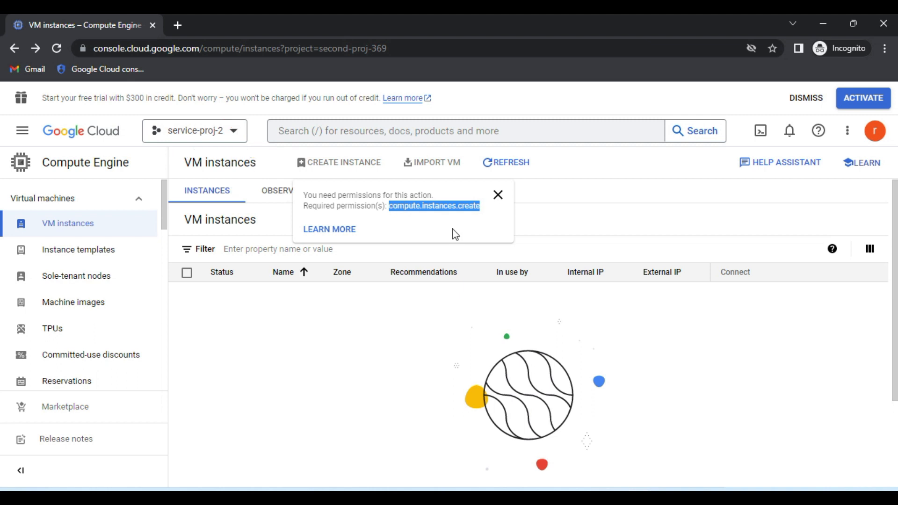
pyautogui.click(638, 498)
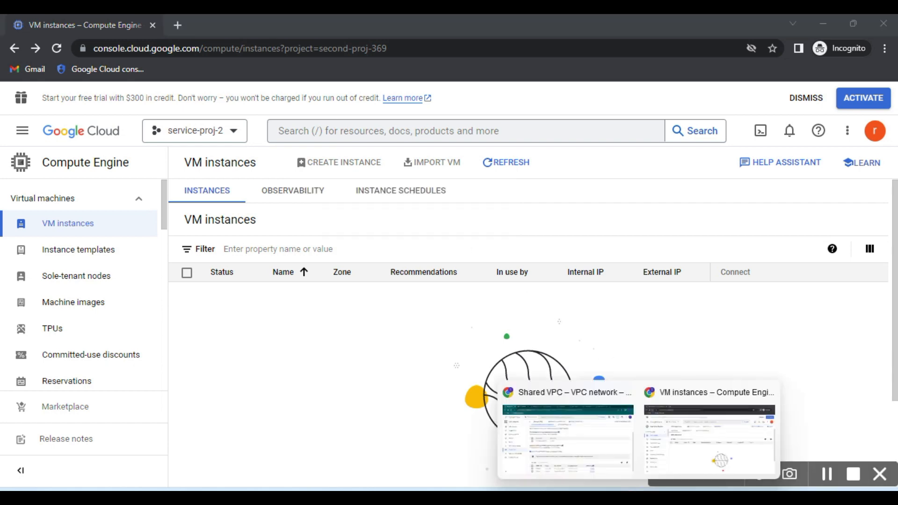
# In the administrator's window, show the IAM permissions of project service-proj-2.
pyautogui.click(591, 456)
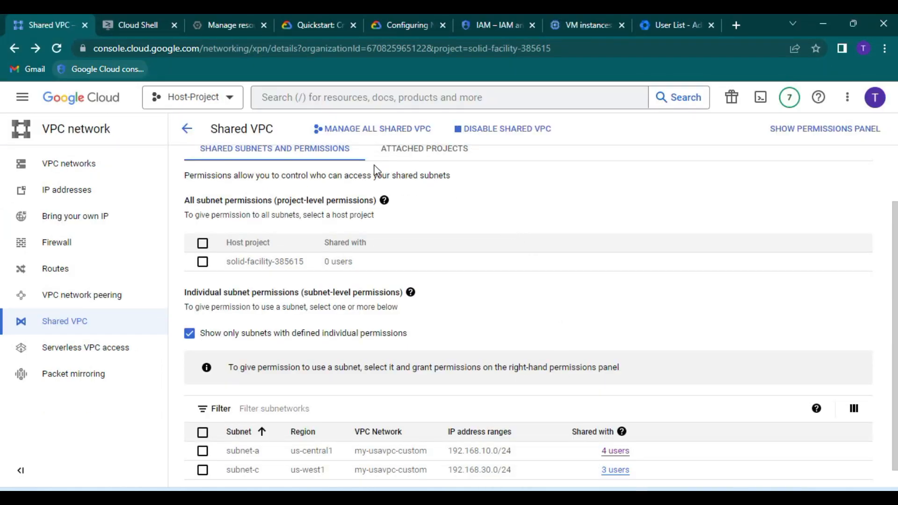
pyautogui.click(507, 21)
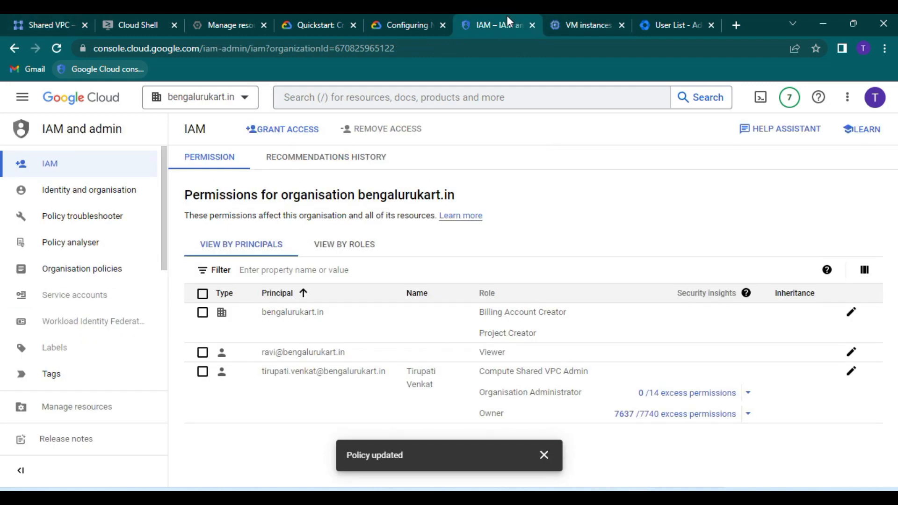
pyautogui.click(236, 97)
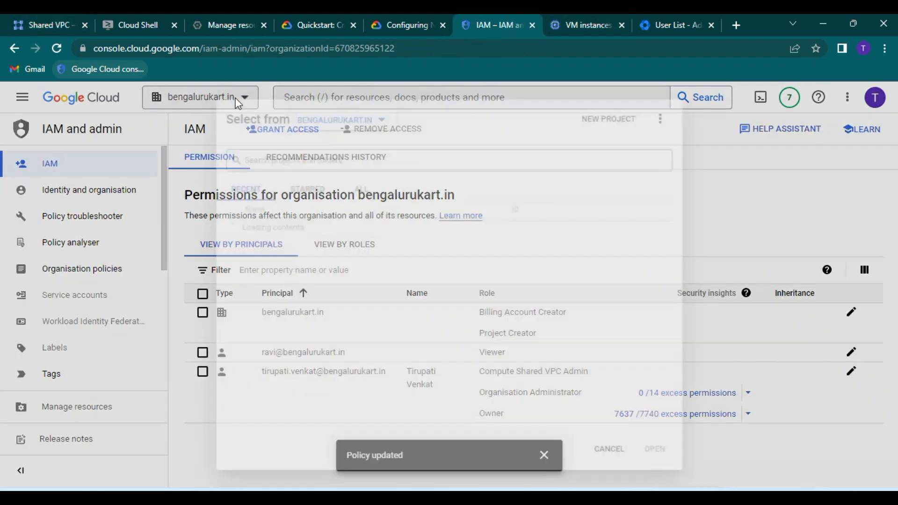
pyautogui.click(301, 266)
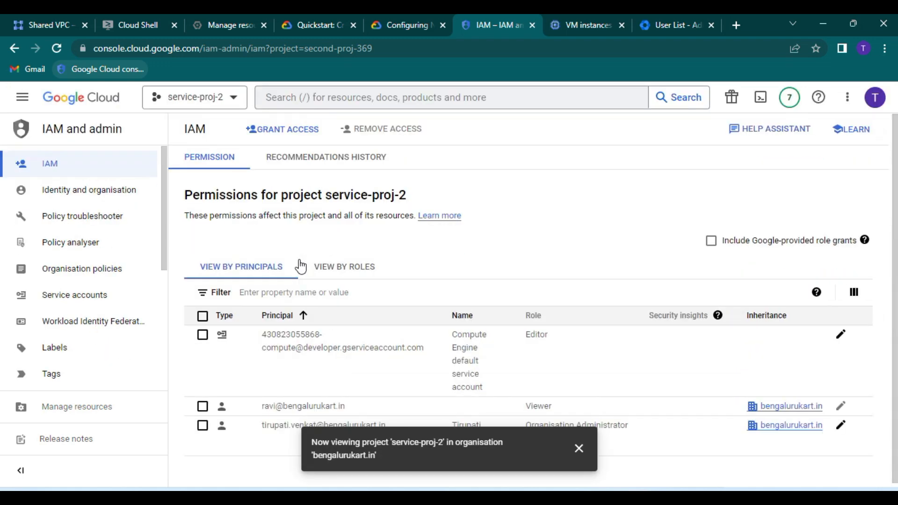
# Dismiss the project notification, then start a Grant Access on service-proj-2 and cancel it without changes.
pyautogui.click(579, 448)
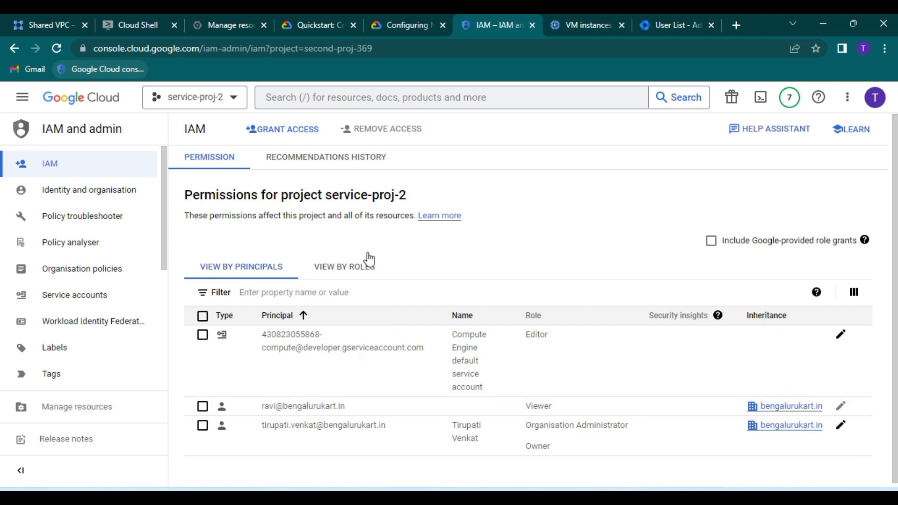
pyautogui.click(284, 130)
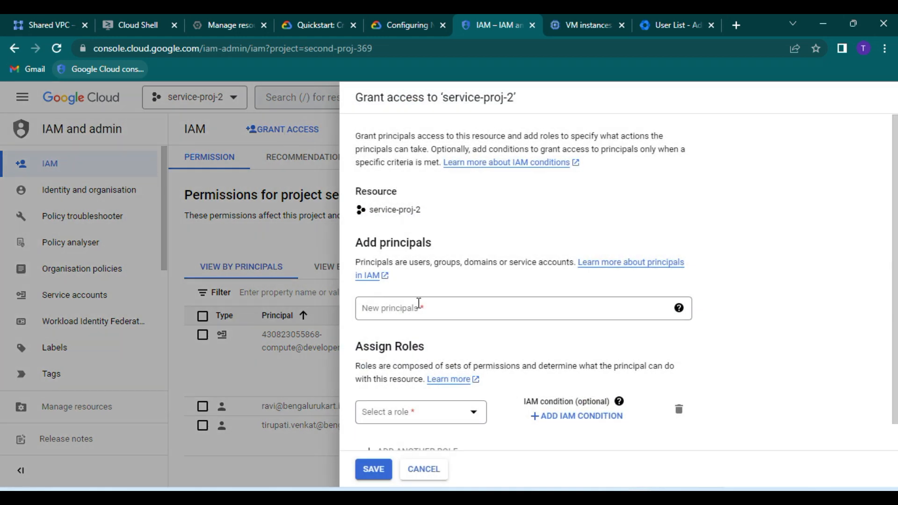
pyautogui.click(424, 312)
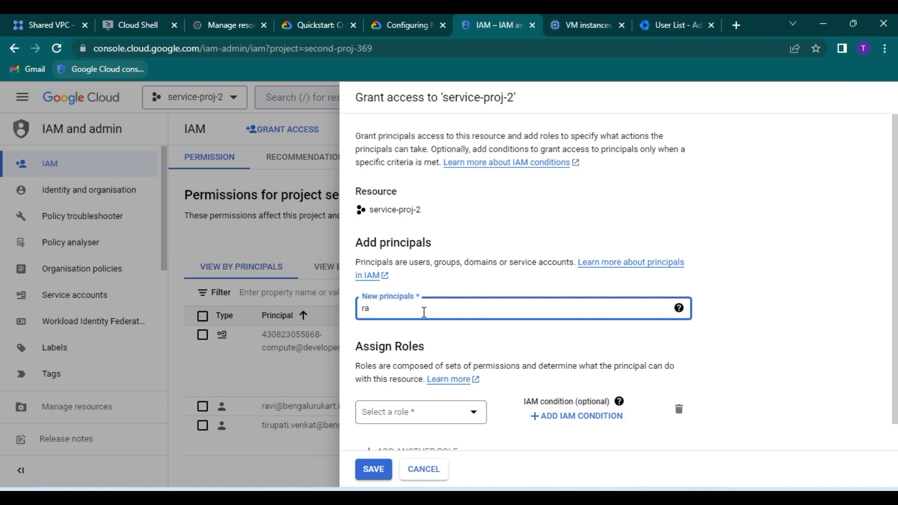
pyautogui.click(420, 468)
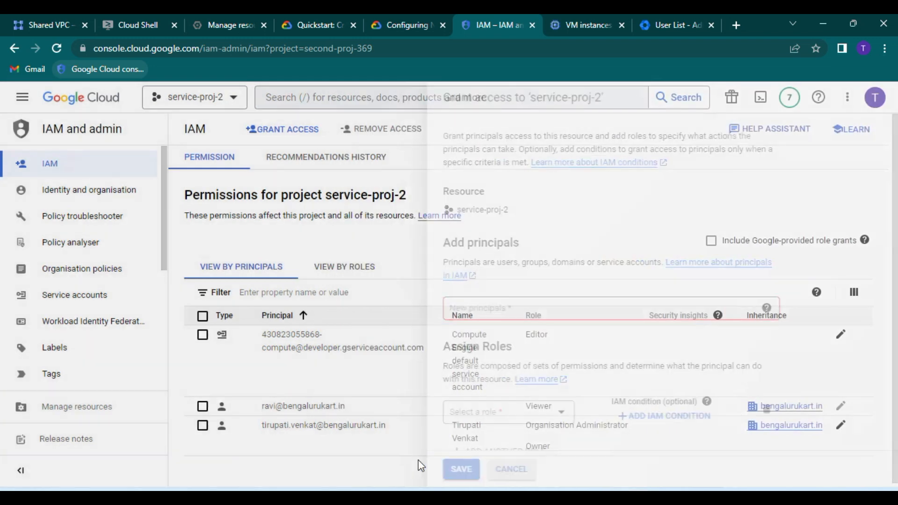
pyautogui.scroll(-3, 105, 321)
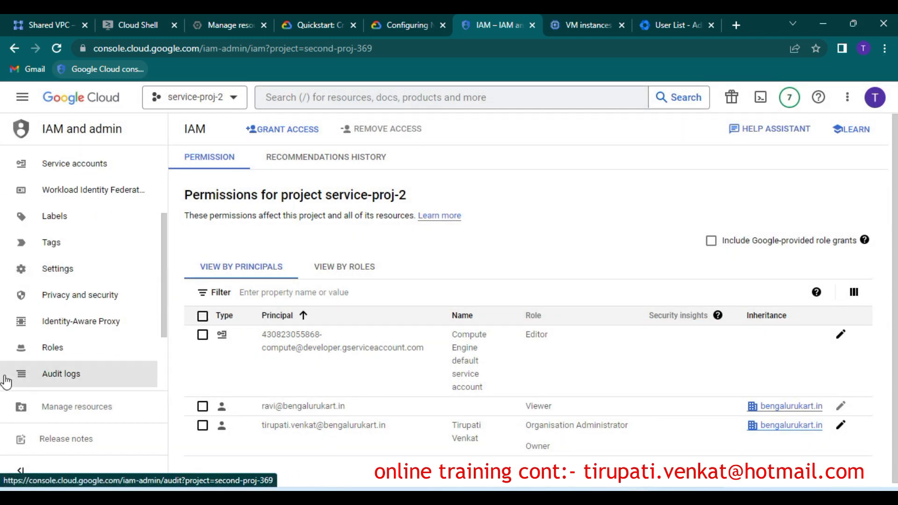
# Filter the project roles by compute.instances.create and locate Compute Admin among the 24 results.
pyautogui.click(58, 358)
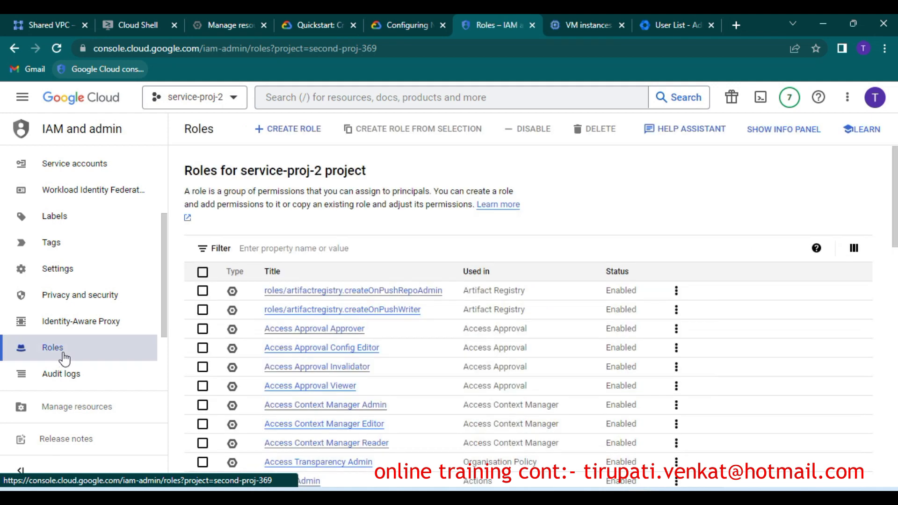
pyautogui.click(240, 253)
pyautogui.hotkey('ctrl', 'v')
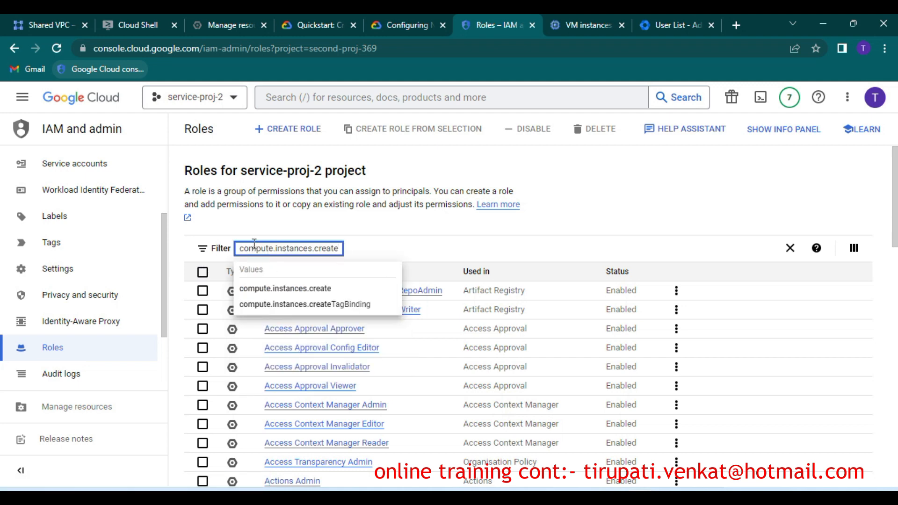
pyautogui.click(286, 289)
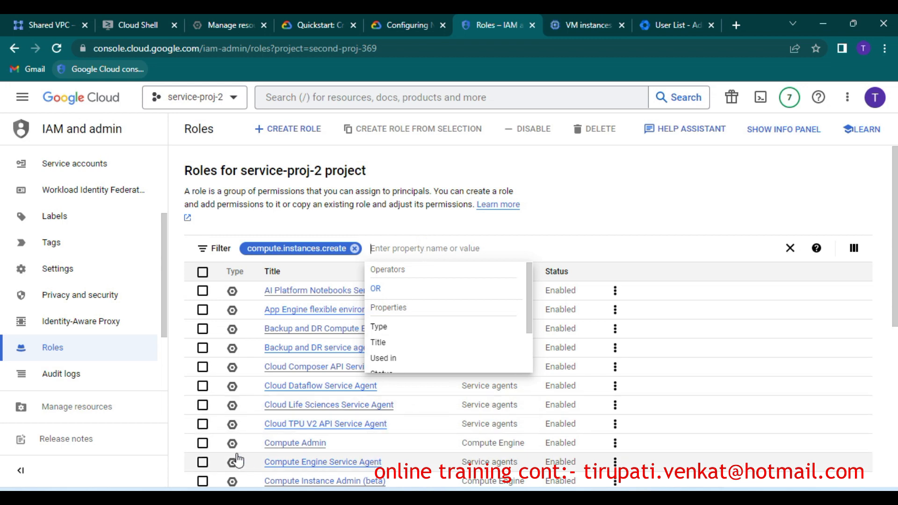
pyautogui.moveTo(326, 443); pyautogui.dragTo(263, 445)
pyautogui.hotkey('ctrl', 'c')
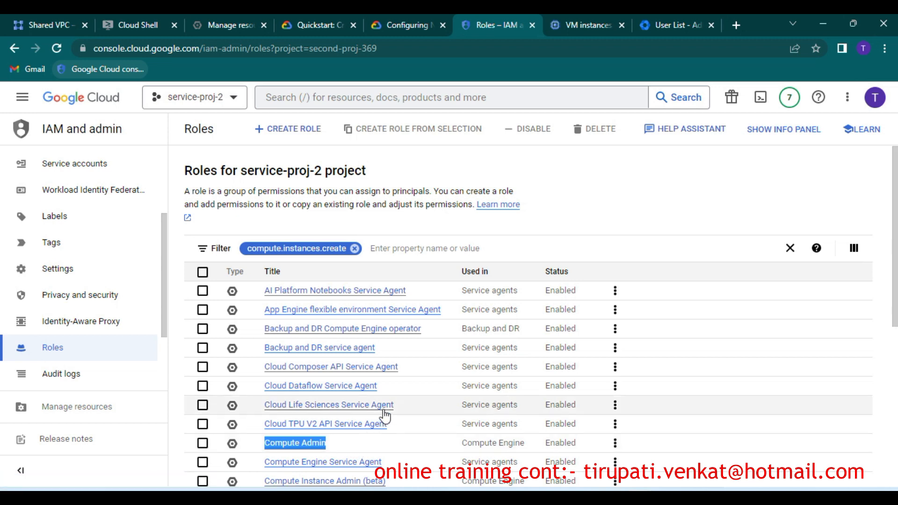
pyautogui.scroll(-4, 383, 414)
pyautogui.scroll(-3, 403, 405)
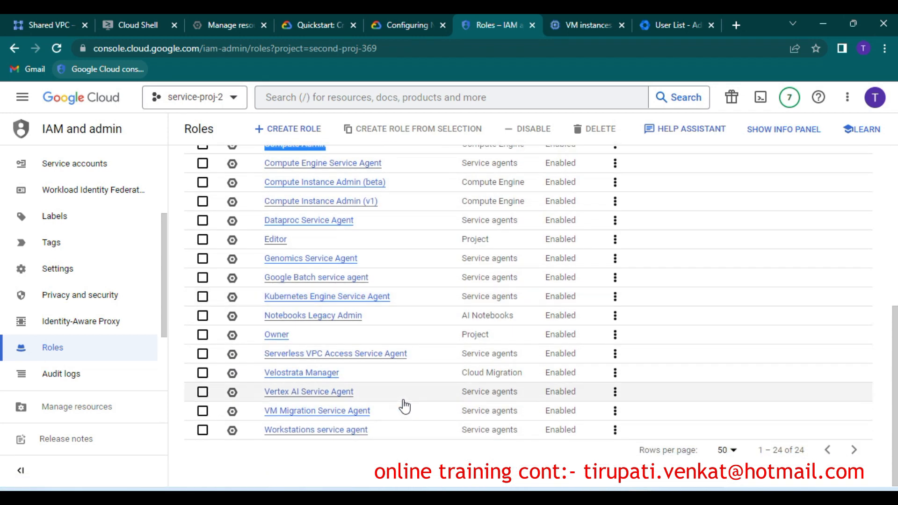
pyautogui.scroll(4, 404, 405)
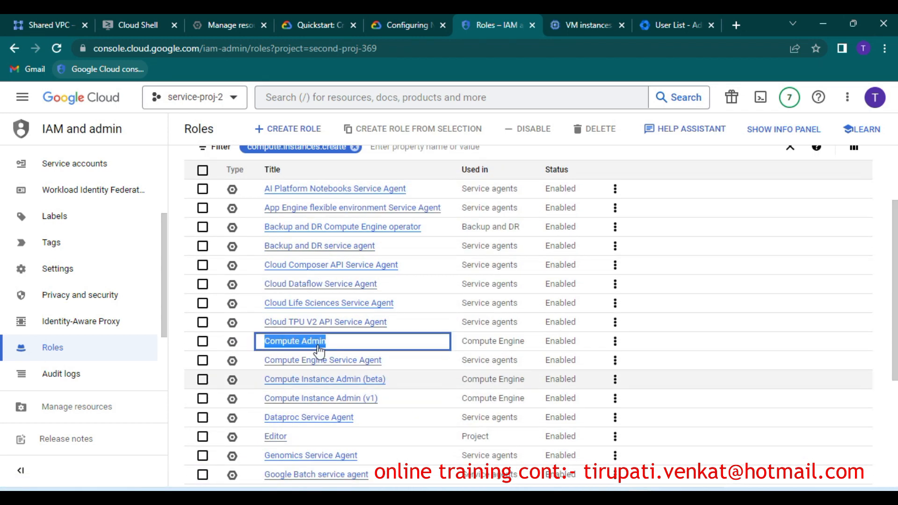
pyautogui.scroll(2, 170, 279)
pyautogui.scroll(3, 140, 267)
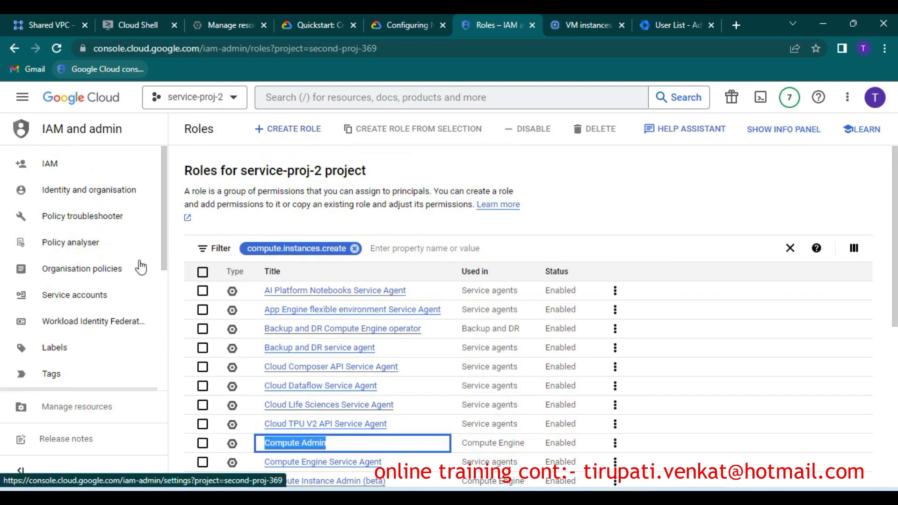
# Grant the user's domain account the Compute Admin role on service-proj-2 and save.
pyautogui.click(61, 174)
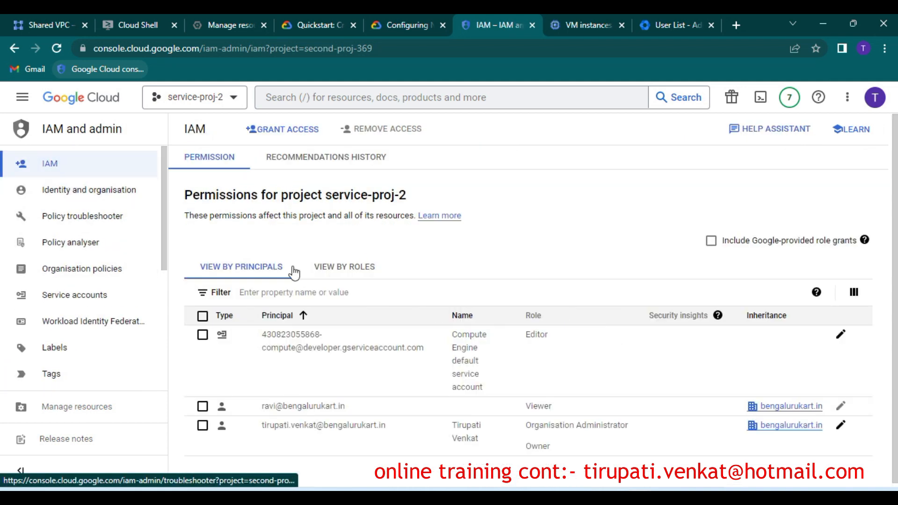
pyautogui.click(283, 131)
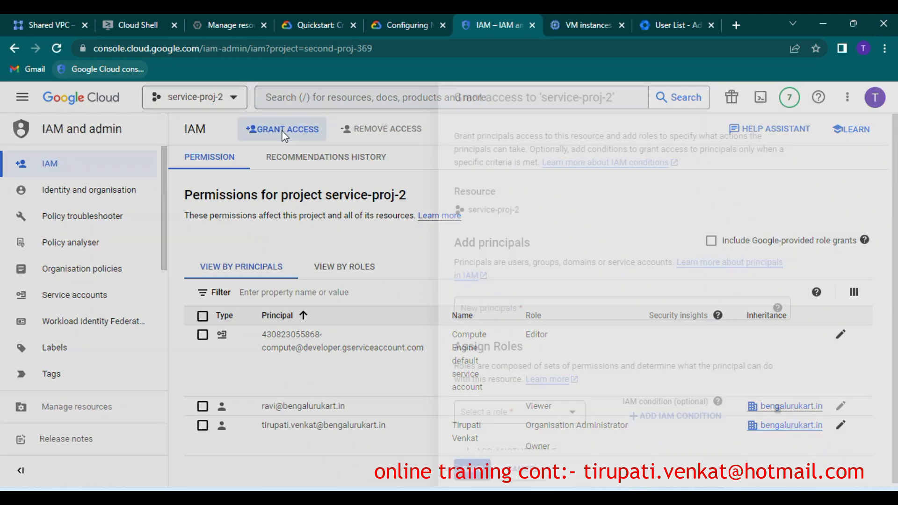
pyautogui.click(387, 303)
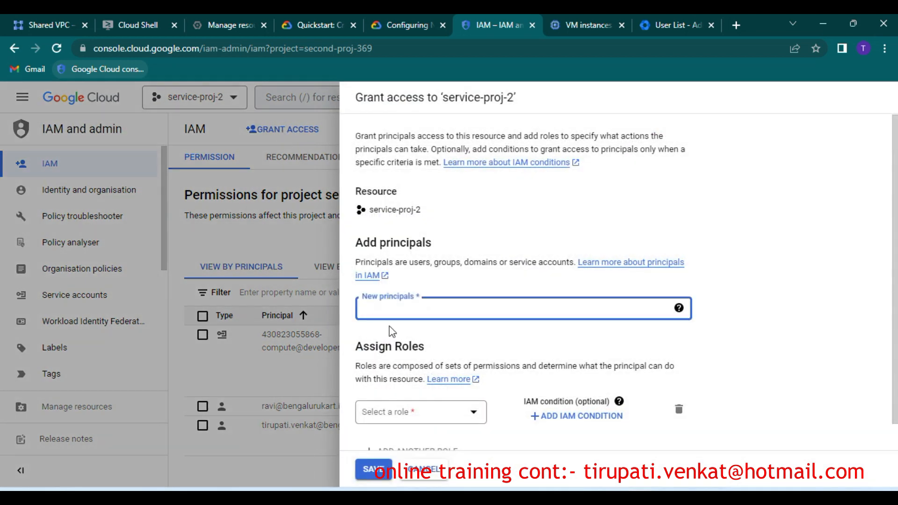
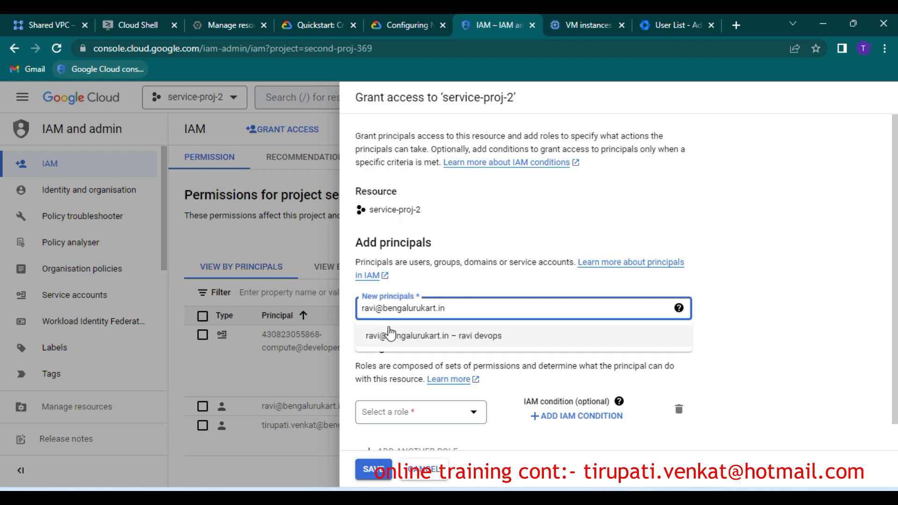
pyautogui.click(389, 333)
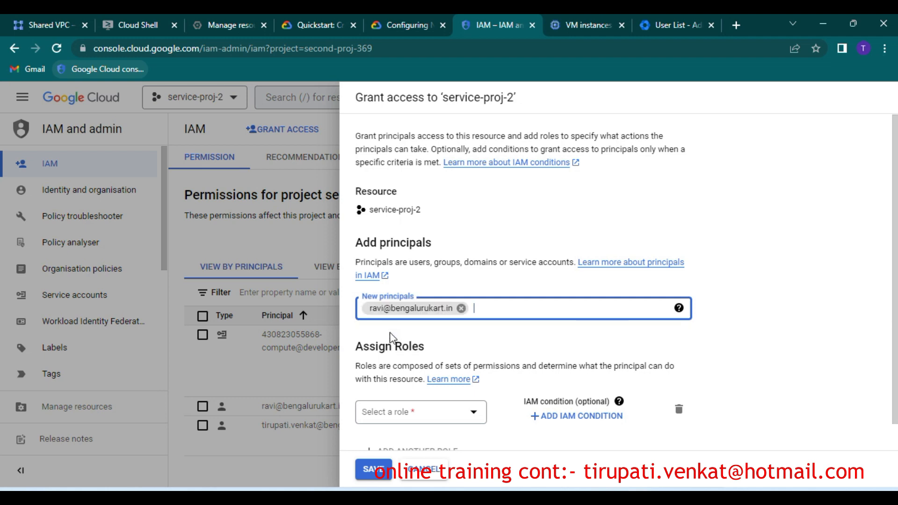
pyautogui.scroll(-1, 468, 383)
pyautogui.click(475, 391)
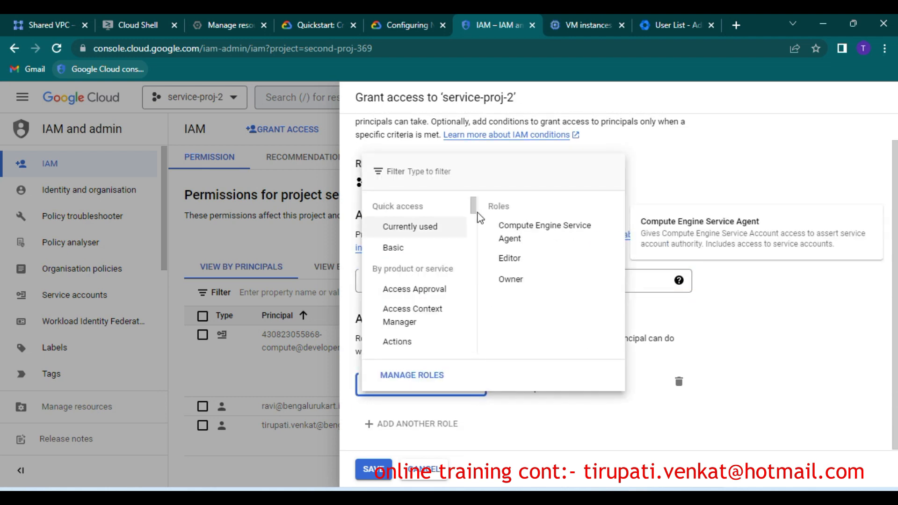
pyautogui.click(475, 182)
pyautogui.hotkey('ctrl', 'v')
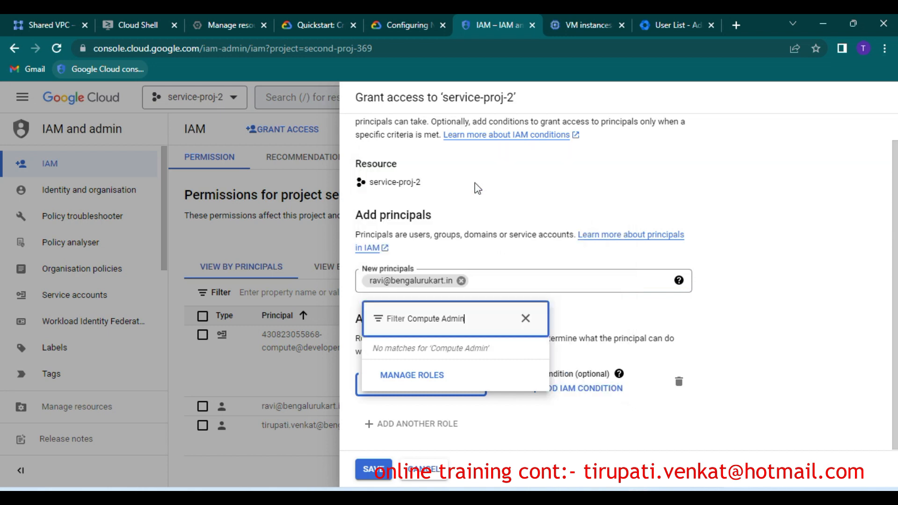
pyautogui.click(458, 214)
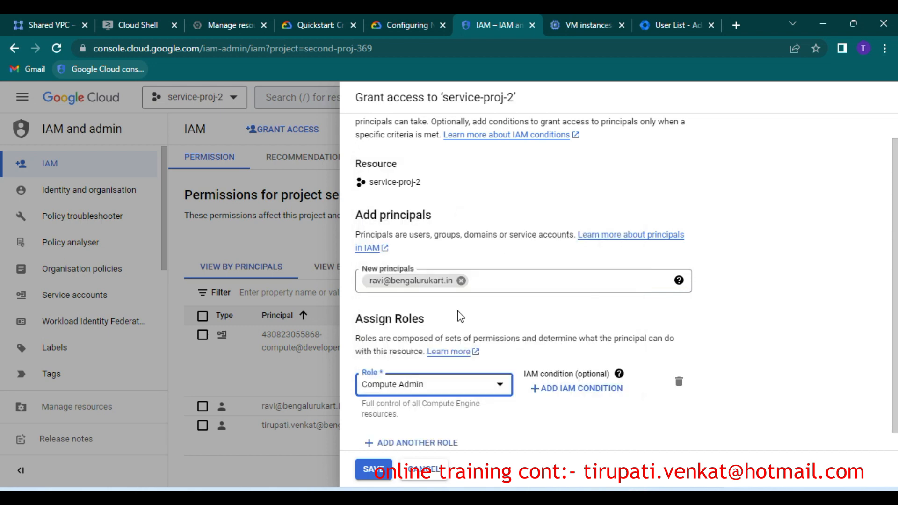
pyautogui.click(384, 473)
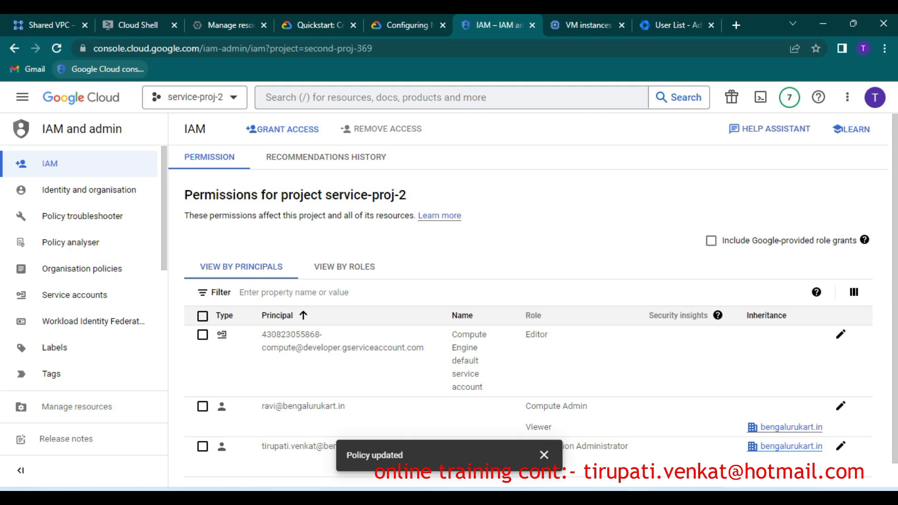
# In the user's own session, reload VM instances, dismiss the free-trial banner and start a new instance.
pyautogui.click(699, 455)
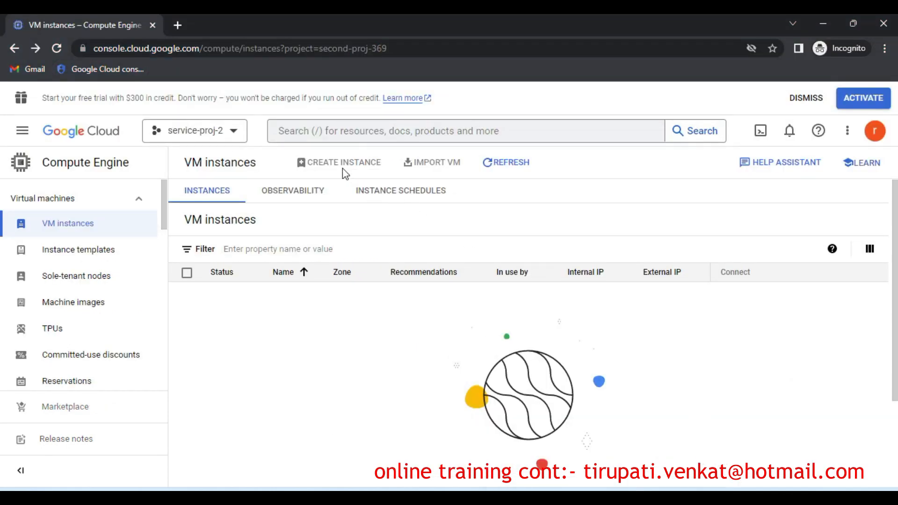
pyautogui.click(56, 48)
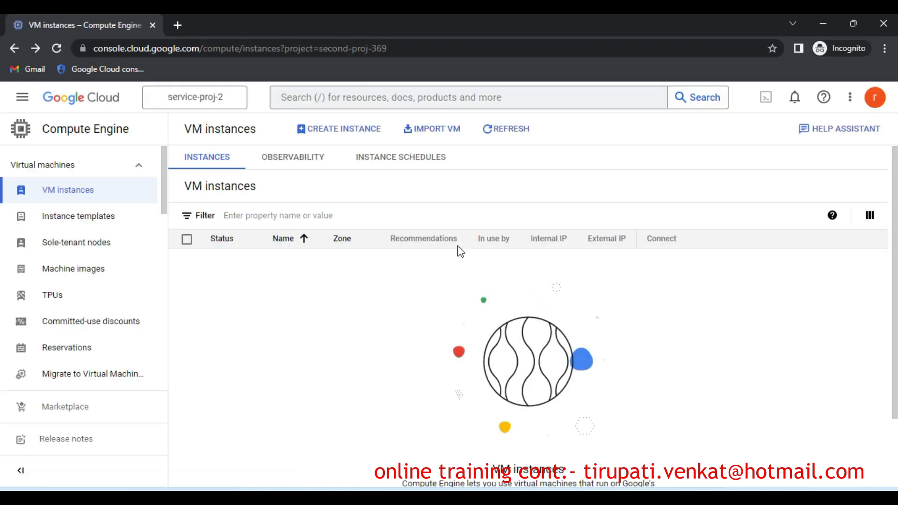
pyautogui.click(352, 136)
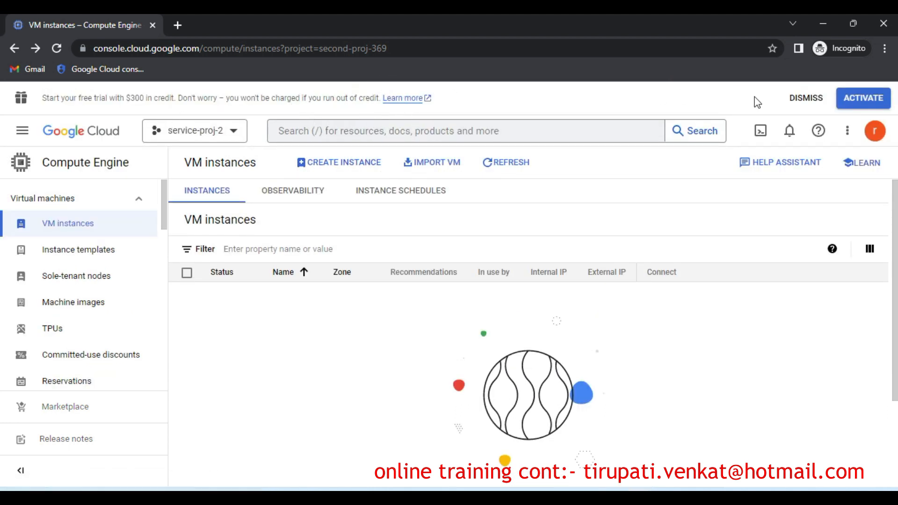
pyautogui.click(805, 97)
pyautogui.click(354, 137)
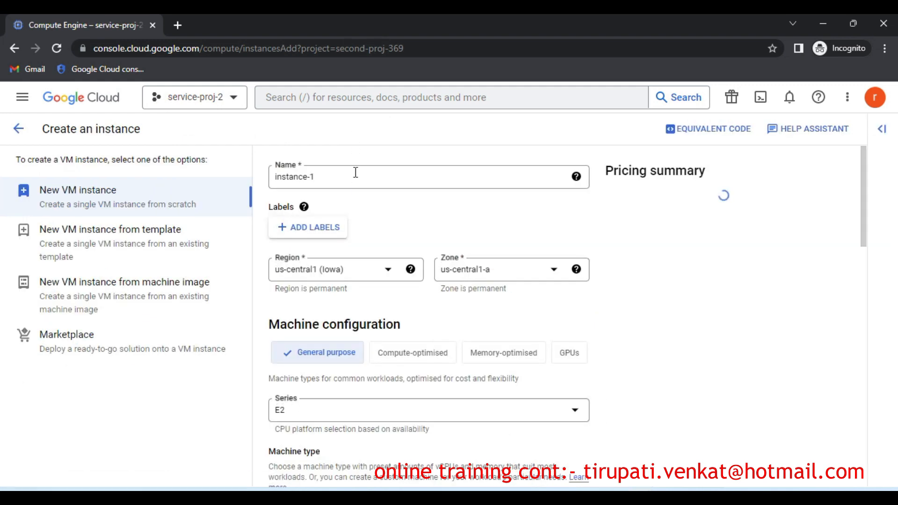
# Rename the new instance to vm-forusa, closing the zone help popover.
pyautogui.tripleClick(276, 176)
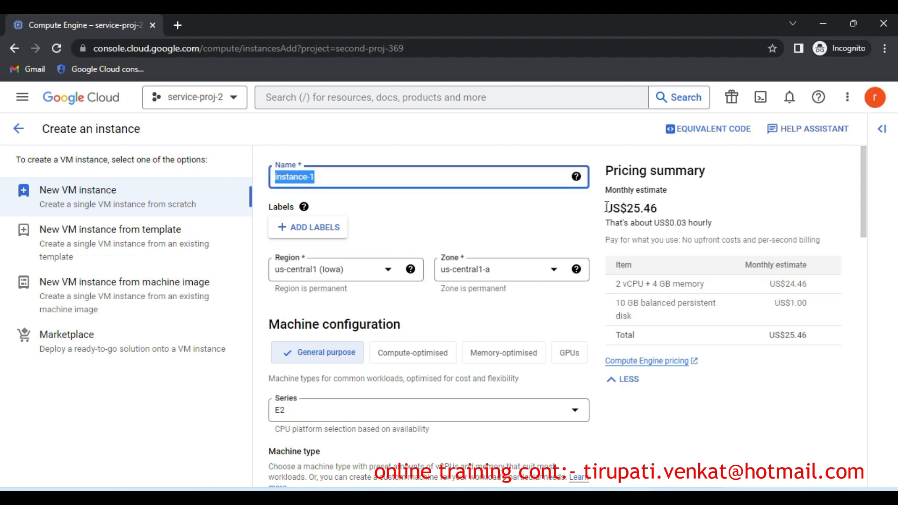
pyautogui.write('vm-for')
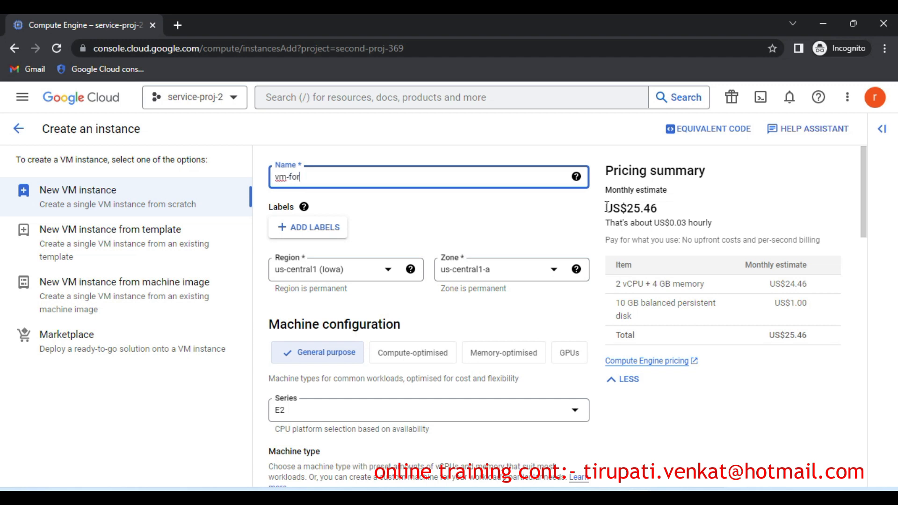
pyautogui.write('usa')
pyautogui.click(576, 269)
pyautogui.scroll(-1, 540, 279)
pyautogui.click(428, 269)
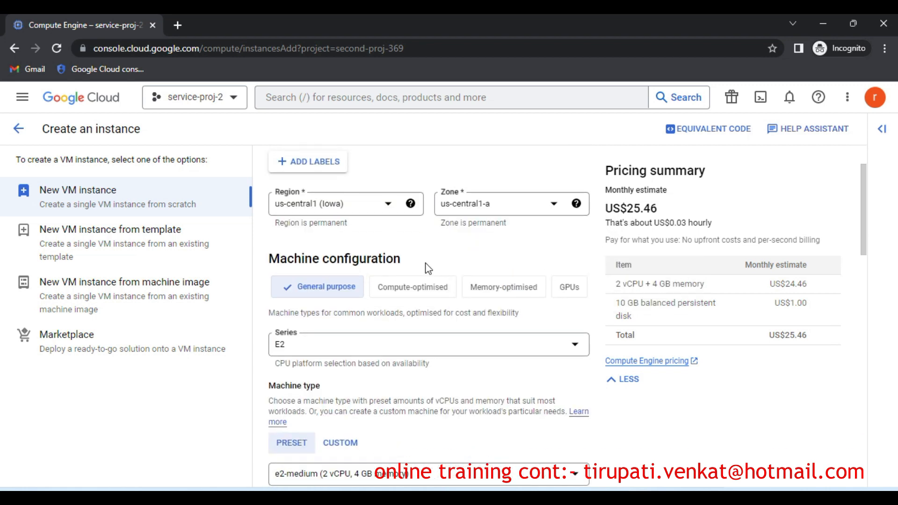
# Expand the form's Advanced options and then its Networking settings.
pyautogui.scroll(-10, 381, 300)
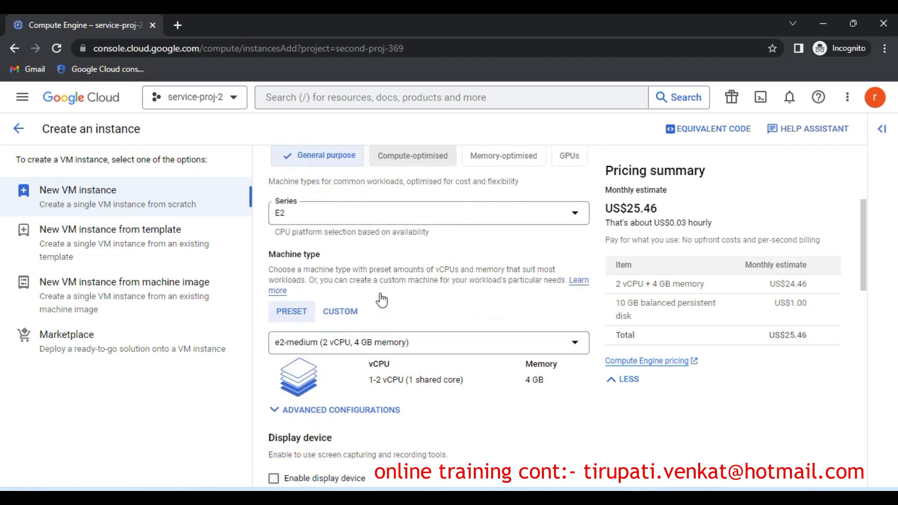
pyautogui.scroll(-5, 381, 299)
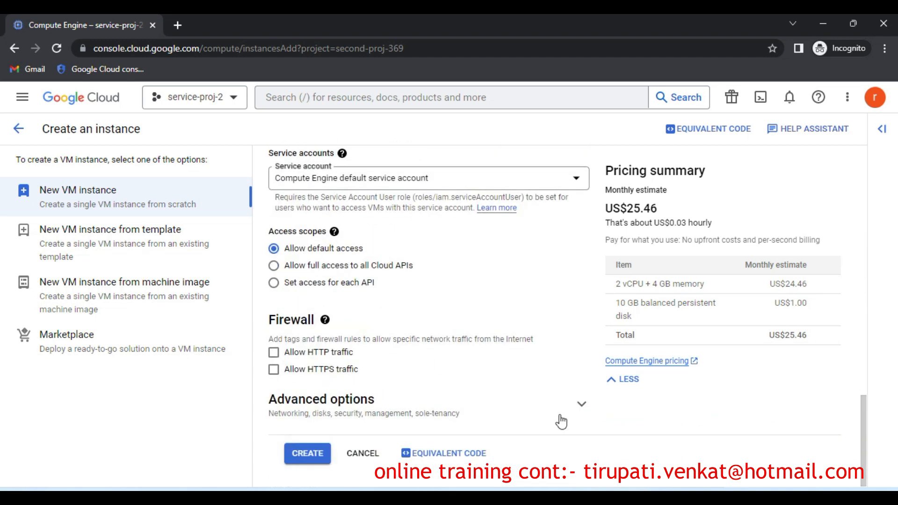
pyautogui.click(578, 405)
pyautogui.scroll(-5, 575, 376)
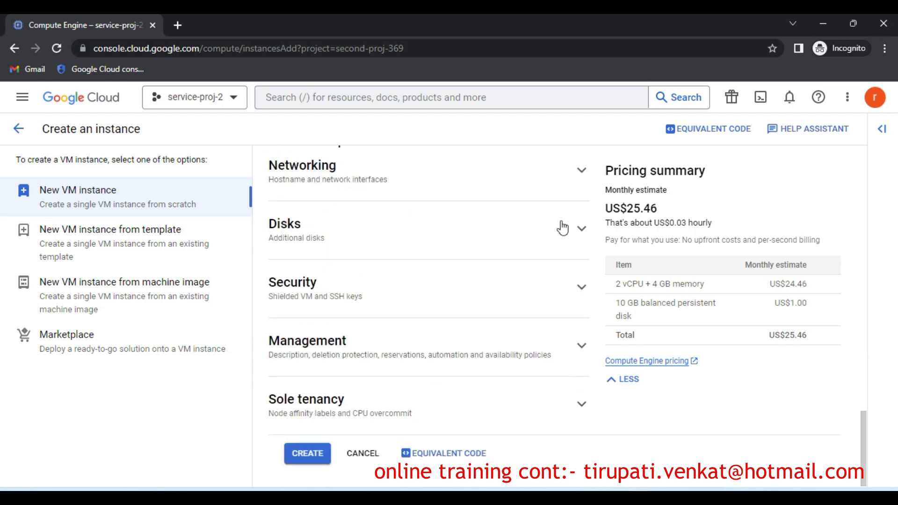
pyautogui.click(582, 171)
pyautogui.scroll(-4, 567, 306)
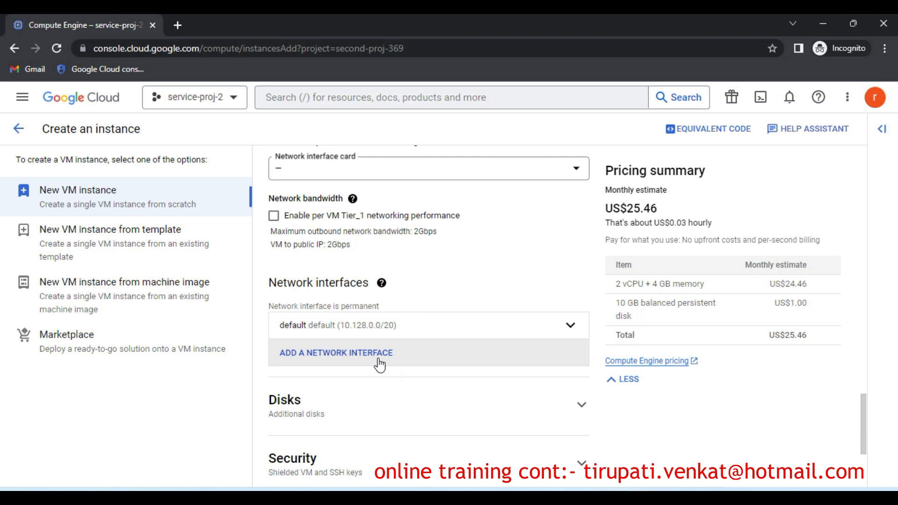
# Add a network interface on shared subnet-a of my-usavpc-custom and create vm-forusa.
pyautogui.click(379, 361)
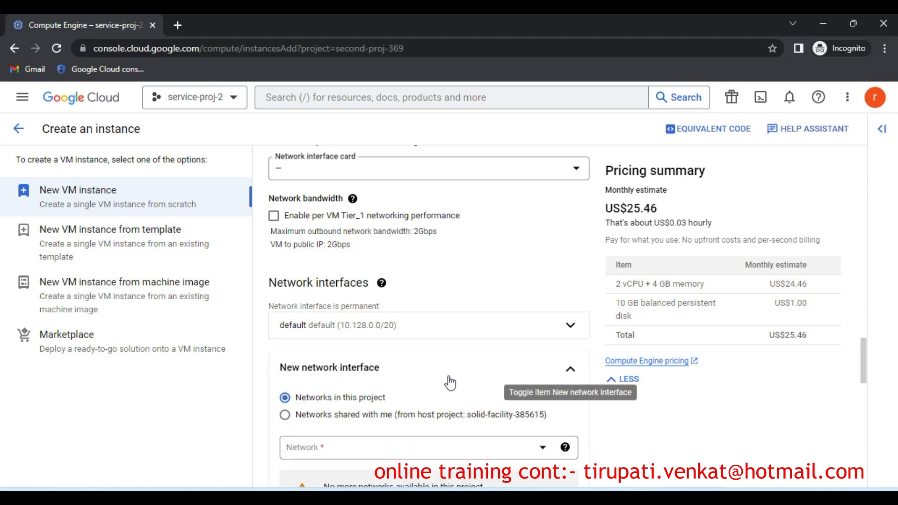
pyautogui.scroll(-1, 452, 383)
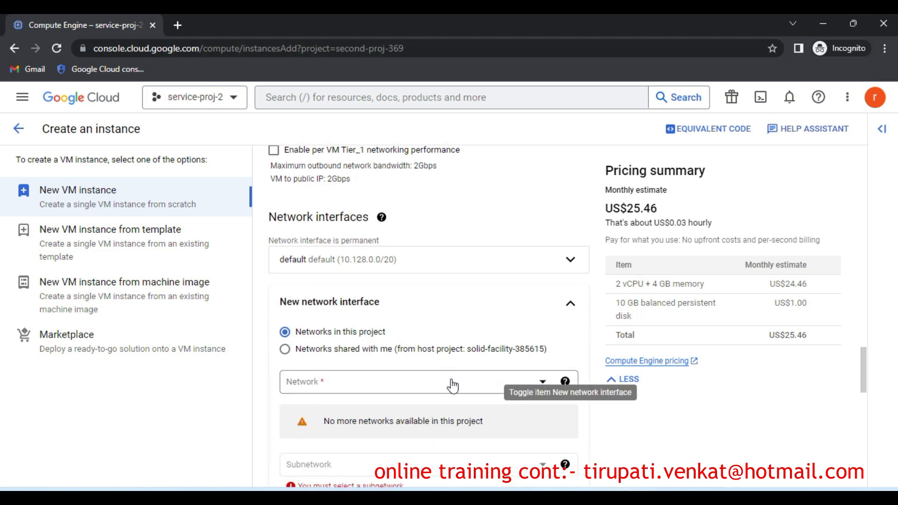
pyautogui.click(285, 349)
pyautogui.click(566, 387)
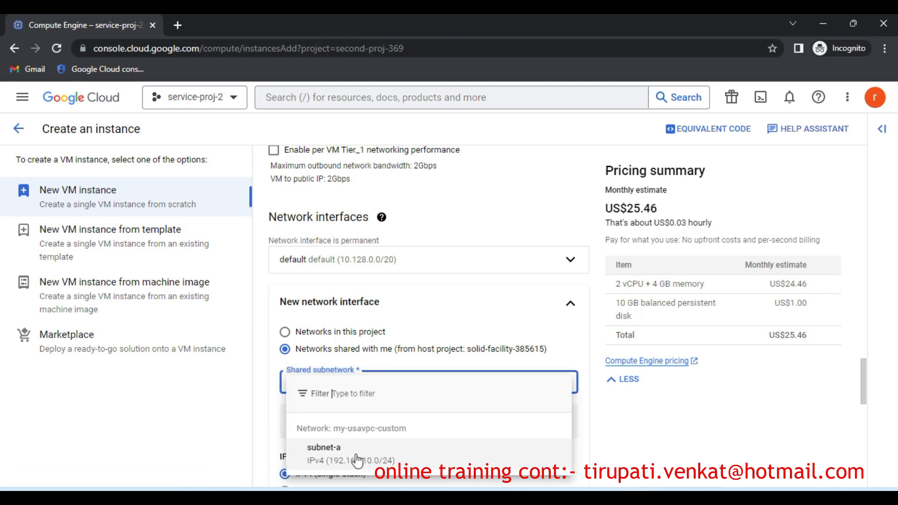
pyautogui.click(358, 461)
pyautogui.scroll(-5, 542, 426)
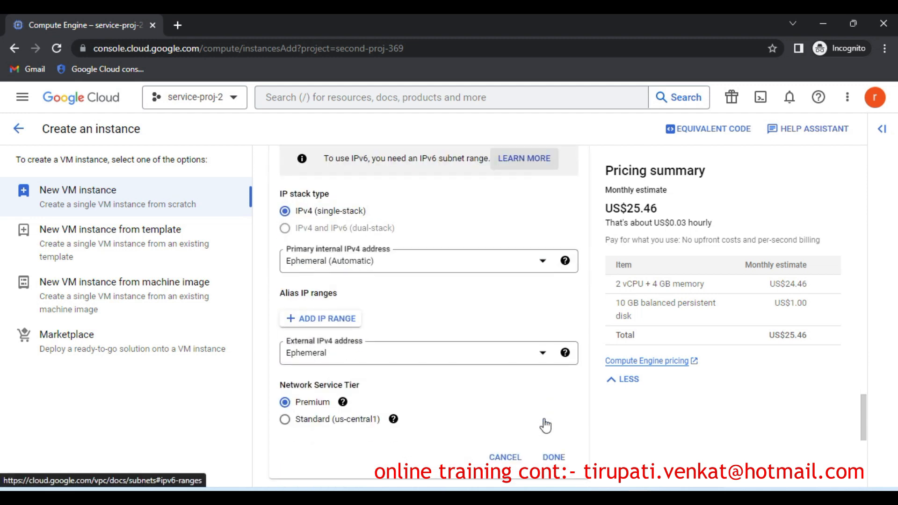
pyautogui.scroll(-2, 538, 421)
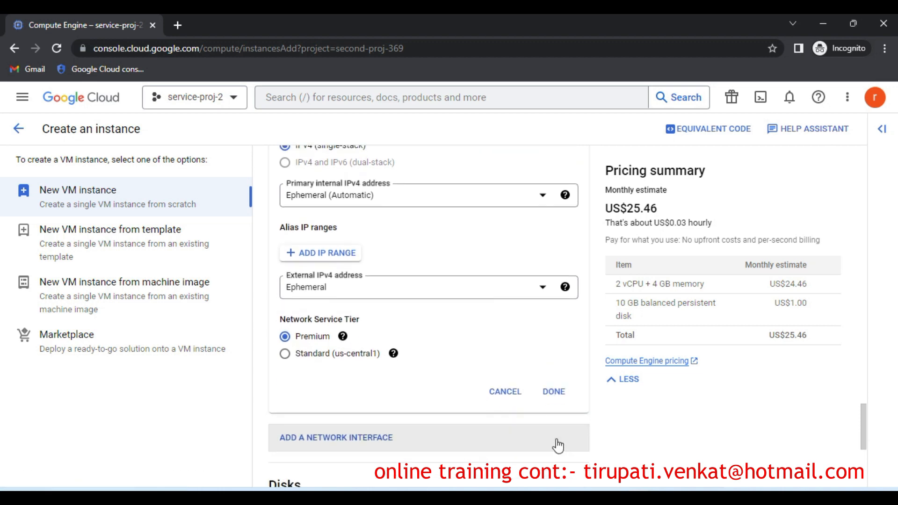
pyautogui.click(553, 393)
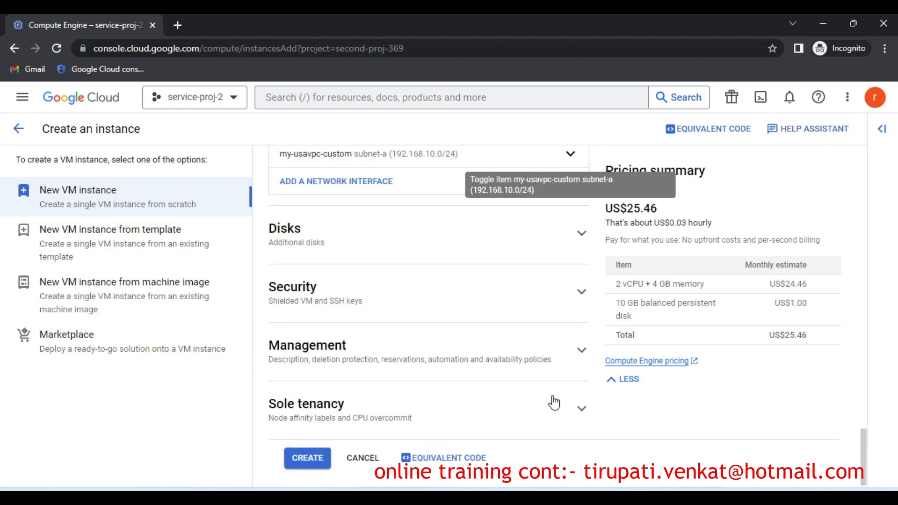
pyautogui.click(307, 459)
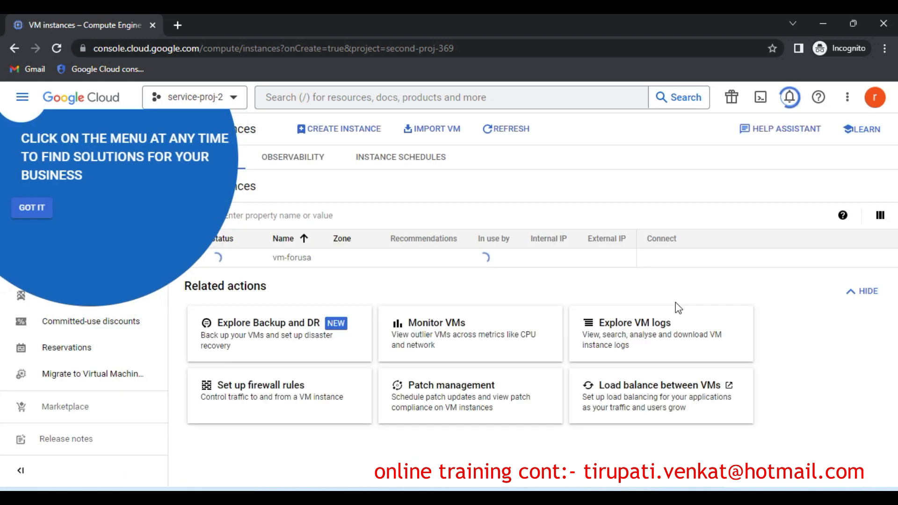
# Dismiss the navigation tip and read vm-forusa's error requiring the Service Account User role.
pyautogui.click(32, 211)
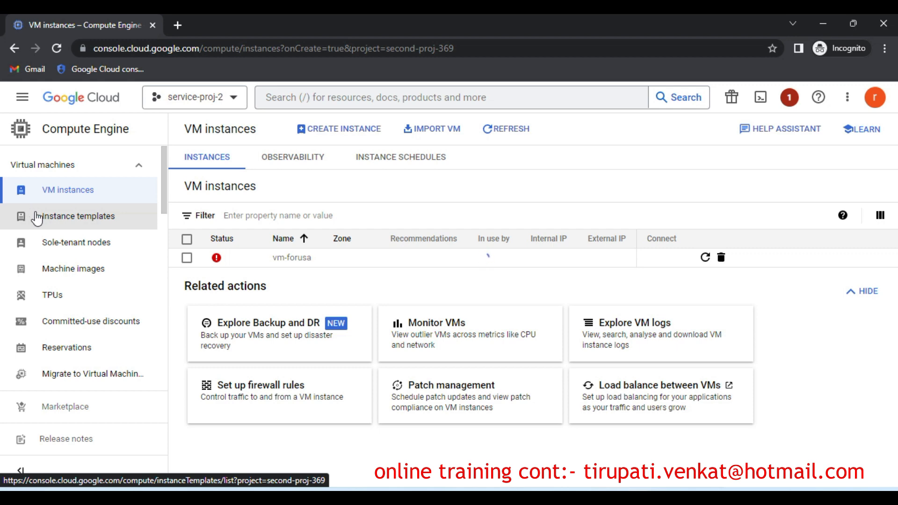
pyautogui.moveTo(217, 259)
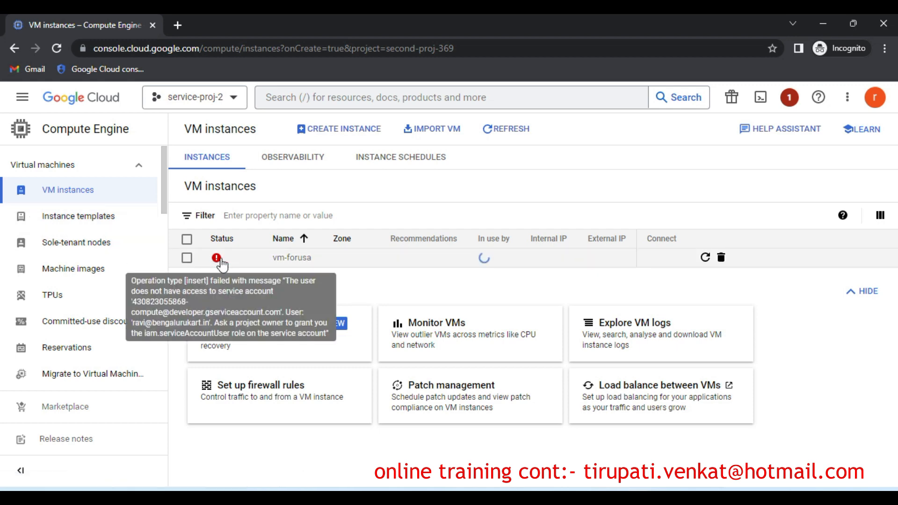